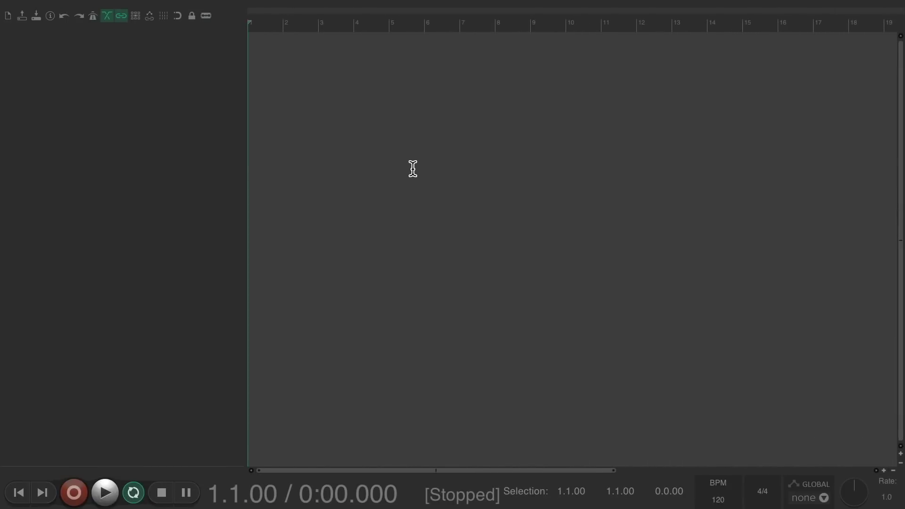
# Step: Check the audio device, sample rate and block size in the audio device settings, and accept them
pyautogui.click(361, 3)
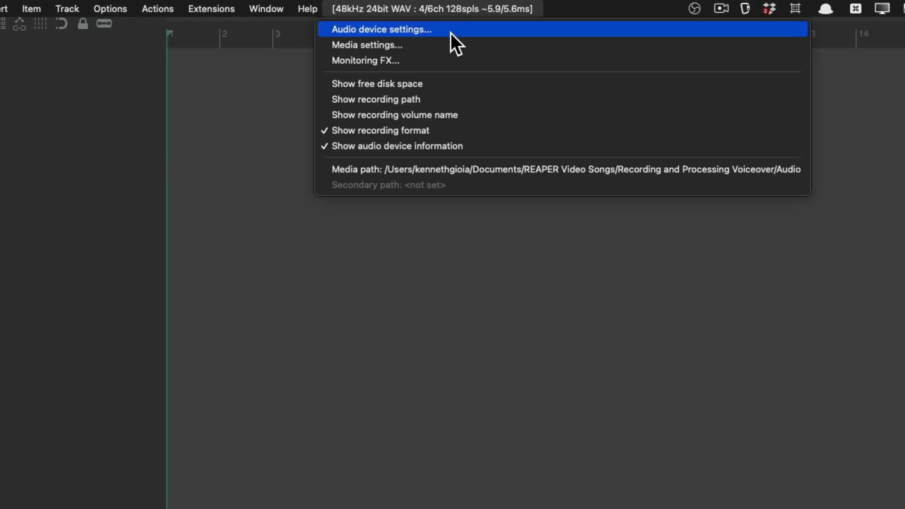
pyautogui.click(450, 31)
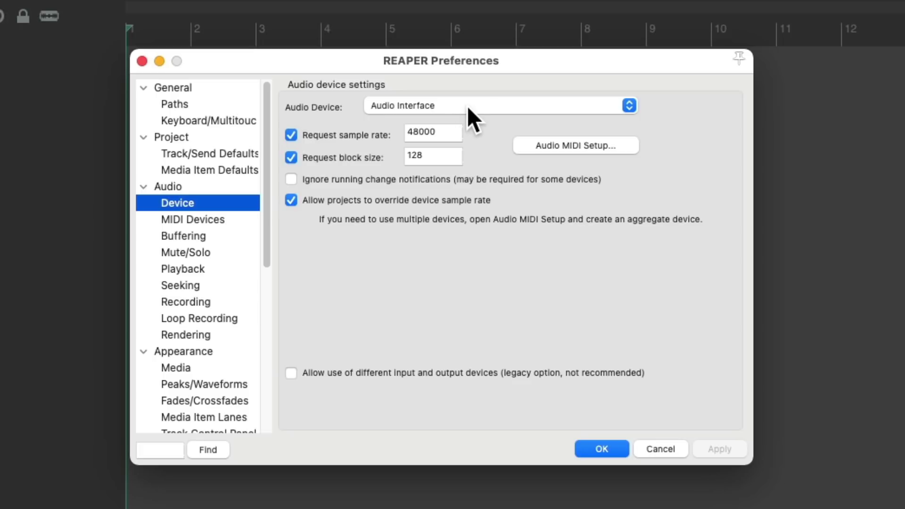
pyautogui.click(592, 453)
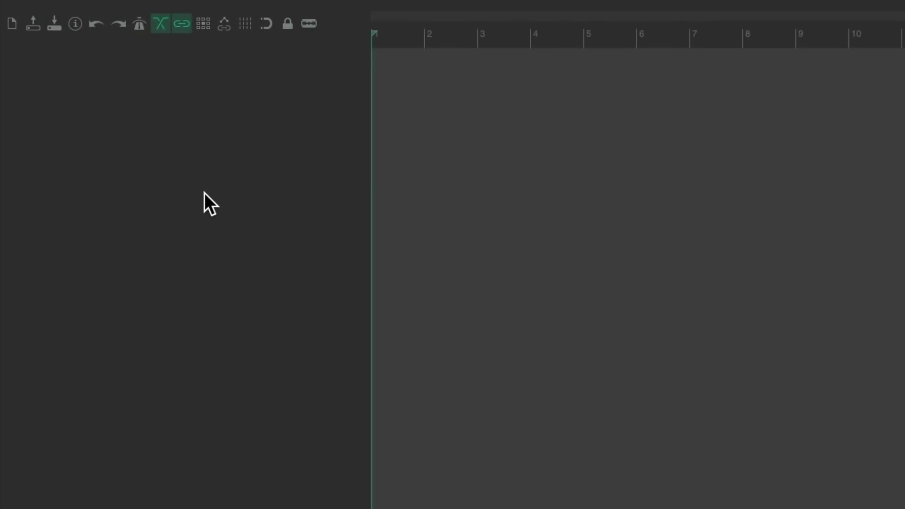
# Step: Add a new track and name it Voiceover
pyautogui.doubleClick(205, 193)
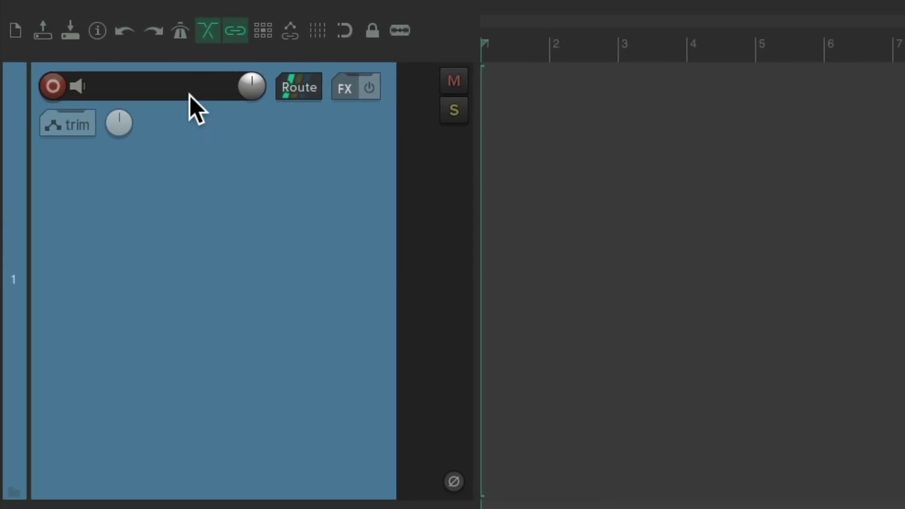
pyautogui.doubleClick(189, 95)
pyautogui.write('Voiceover')
pyautogui.press('Return')
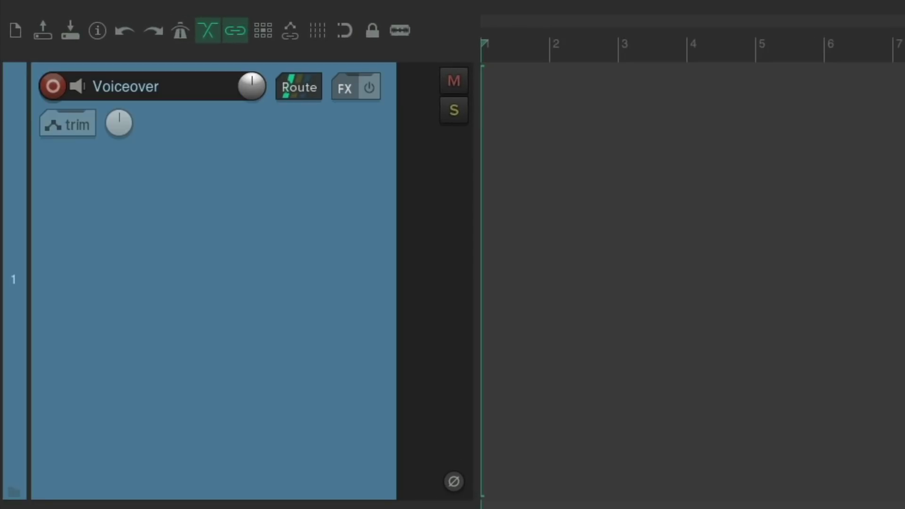
# Step: Arm the Voiceover track for recording and set its source to mono Input 3
pyautogui.click(53, 87)
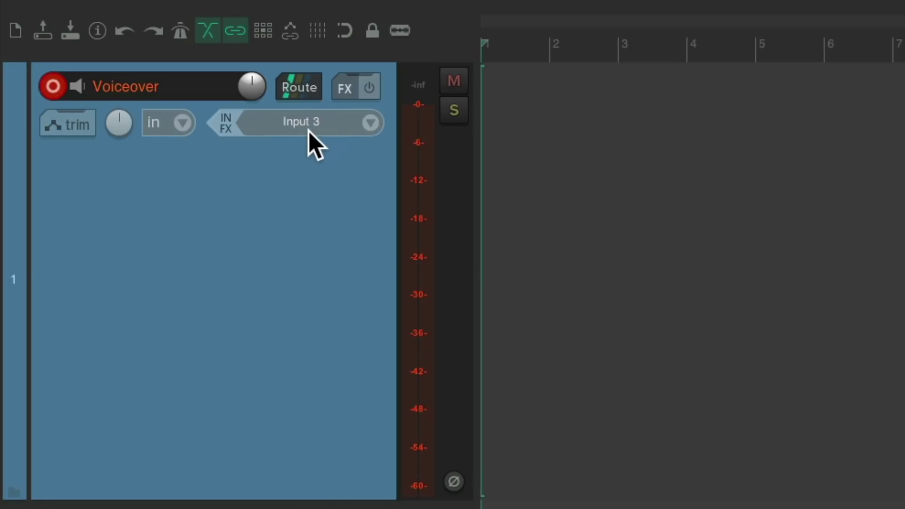
pyautogui.click(370, 124)
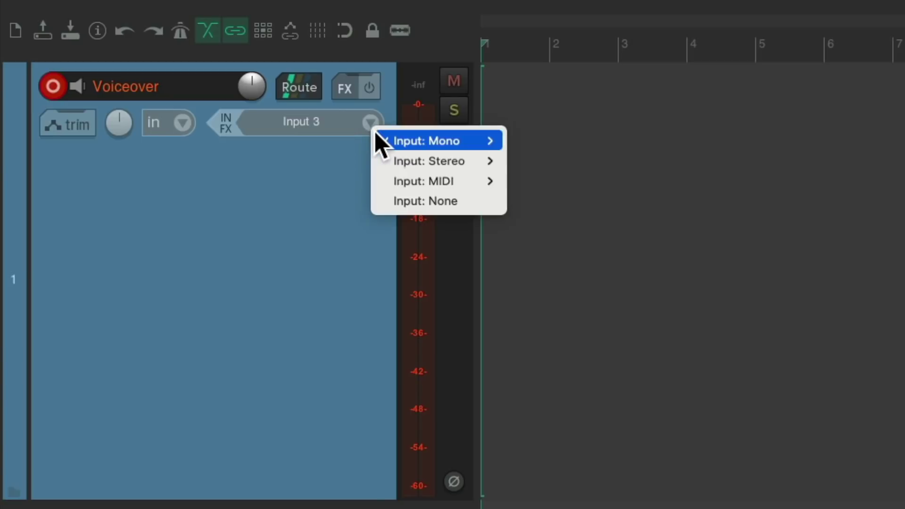
pyautogui.moveTo(379, 144)
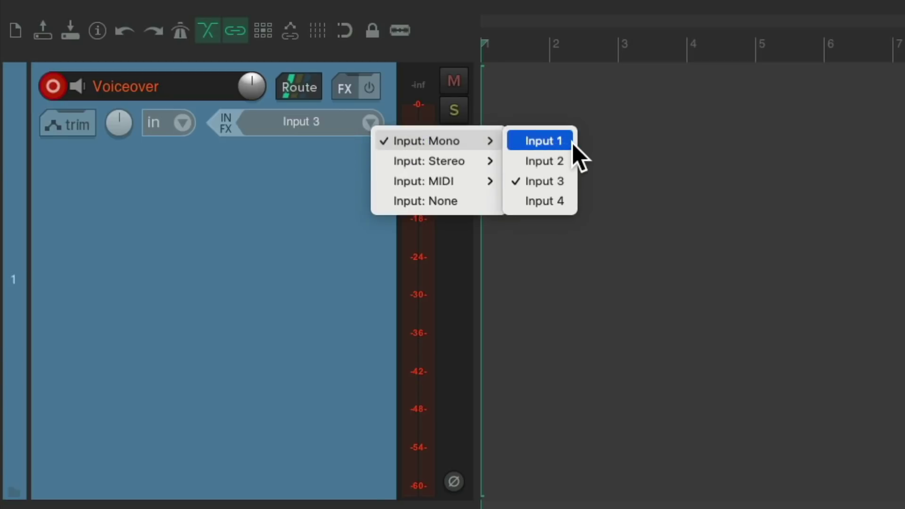
pyautogui.click(572, 183)
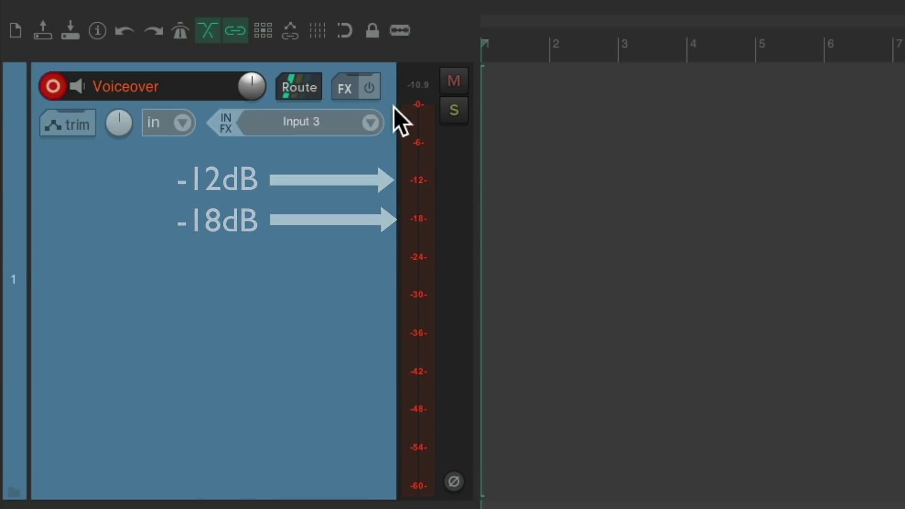
# Step: Add the JS: Loudness Meter Peak/RMS/LUFS effect to the Voiceover track and switch it to mono metering
pyautogui.click(345, 92)
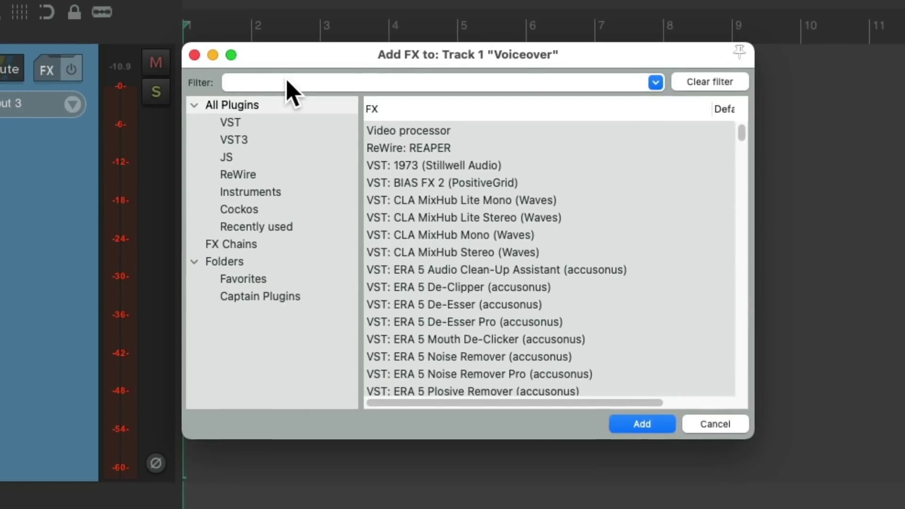
pyautogui.write('meter')
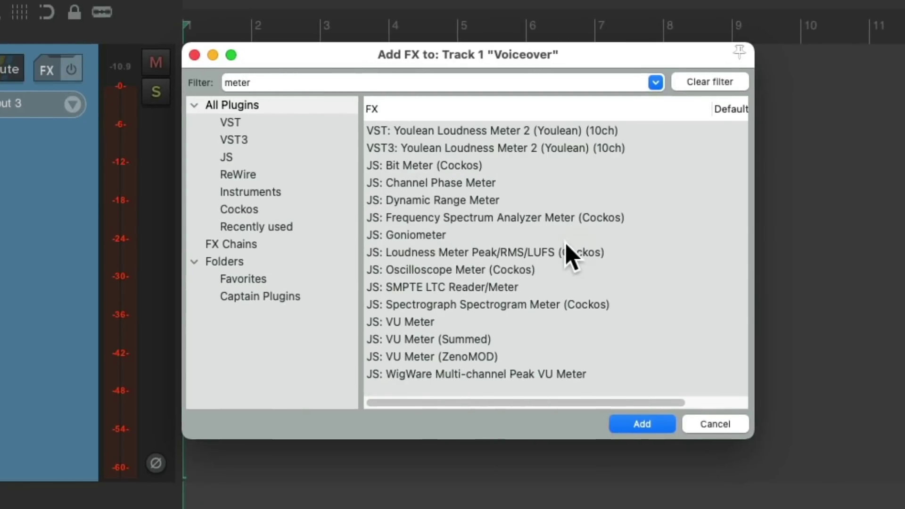
pyautogui.click(566, 246)
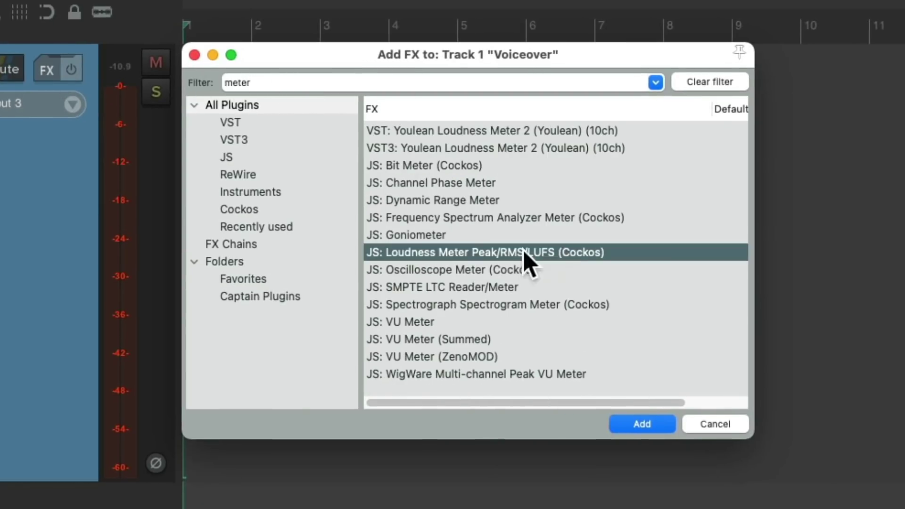
pyautogui.doubleClick(481, 257)
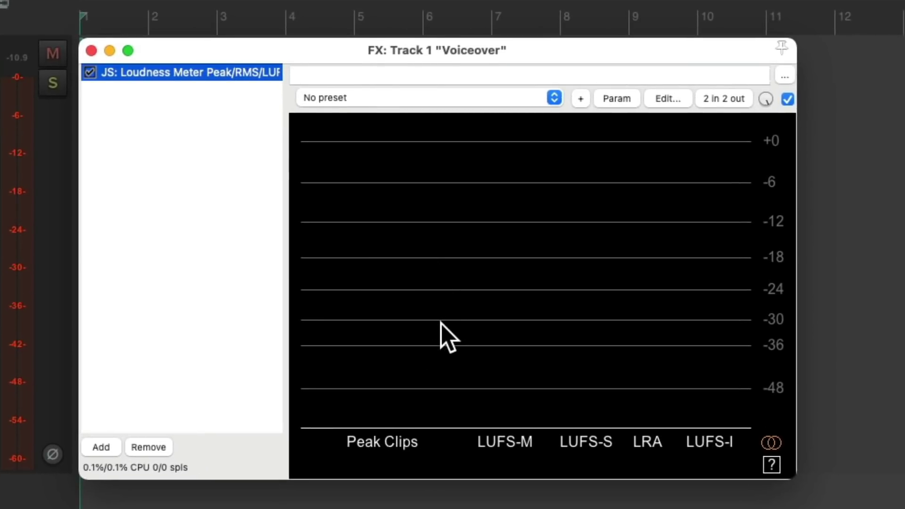
pyautogui.click(771, 442)
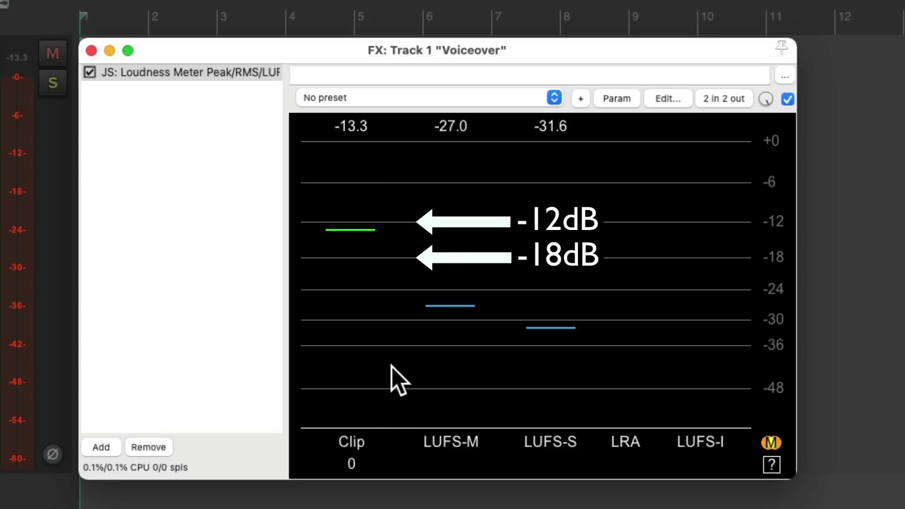
pyautogui.press('space')
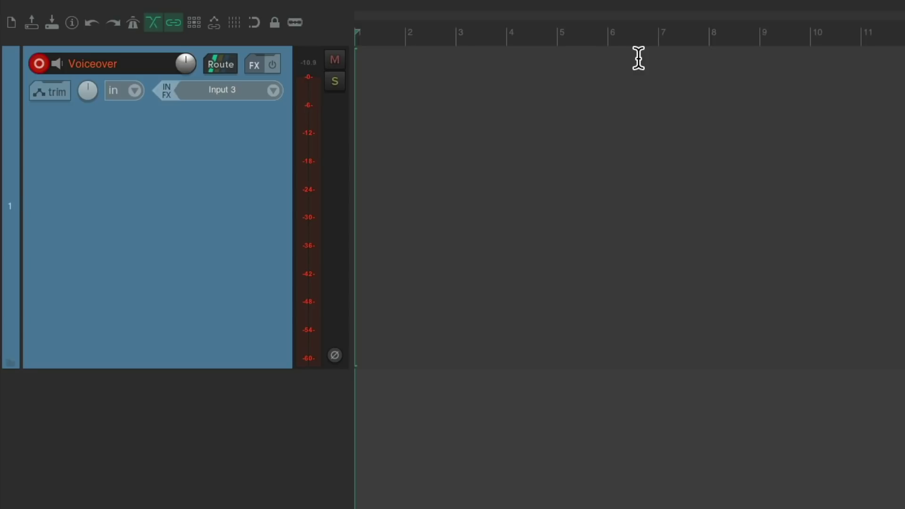
# Step: Set the timeline ruler to Minutes:Seconds and make the transport display use the ruler time unit
pyautogui.rightClick(534, 32)
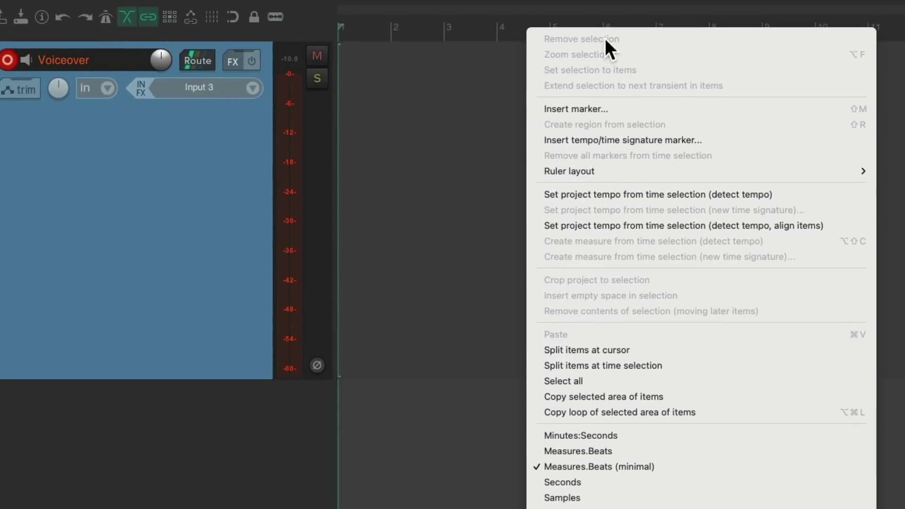
pyautogui.click(632, 437)
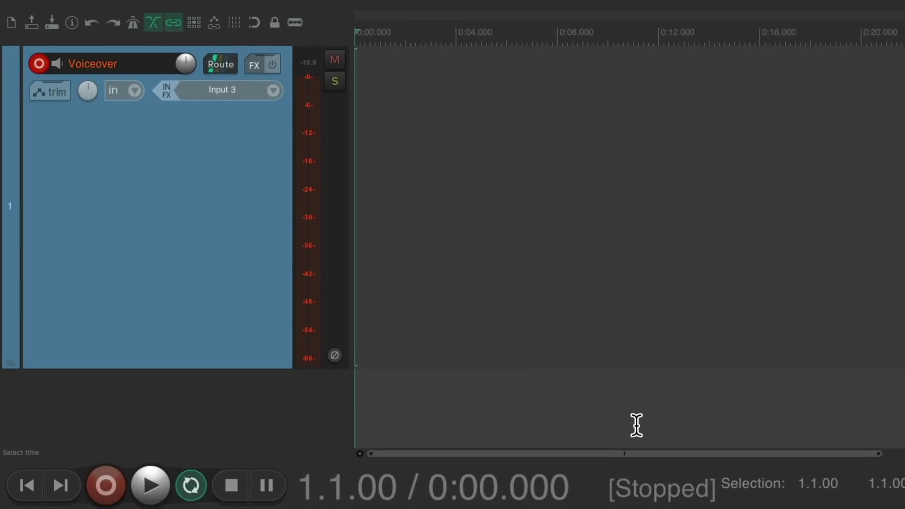
pyautogui.rightClick(448, 473)
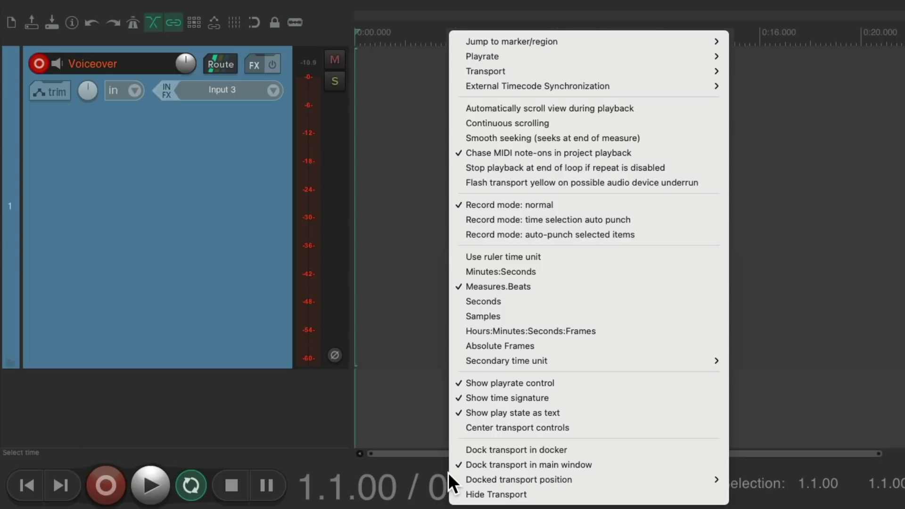
pyautogui.click(578, 257)
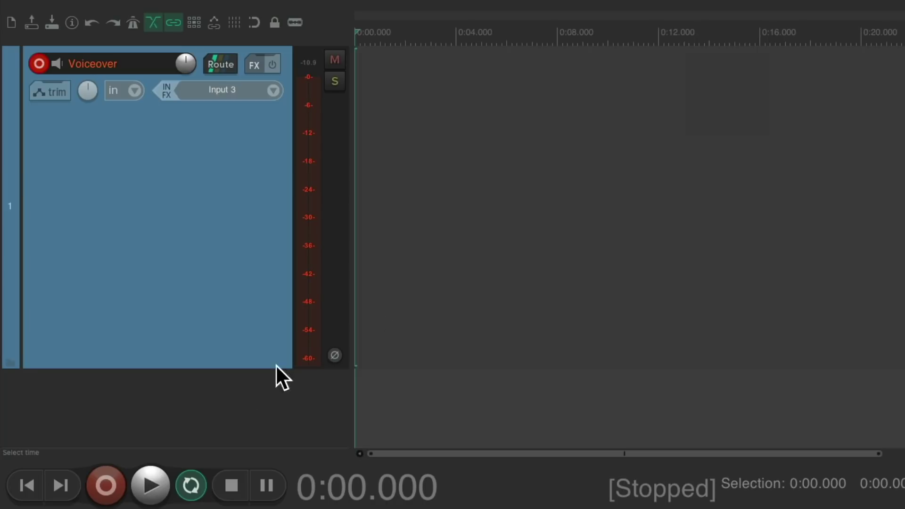
# Step: Record a voiceover take of about 28 seconds from the project start, and disarm the Voiceover track
pyautogui.click(103, 480)
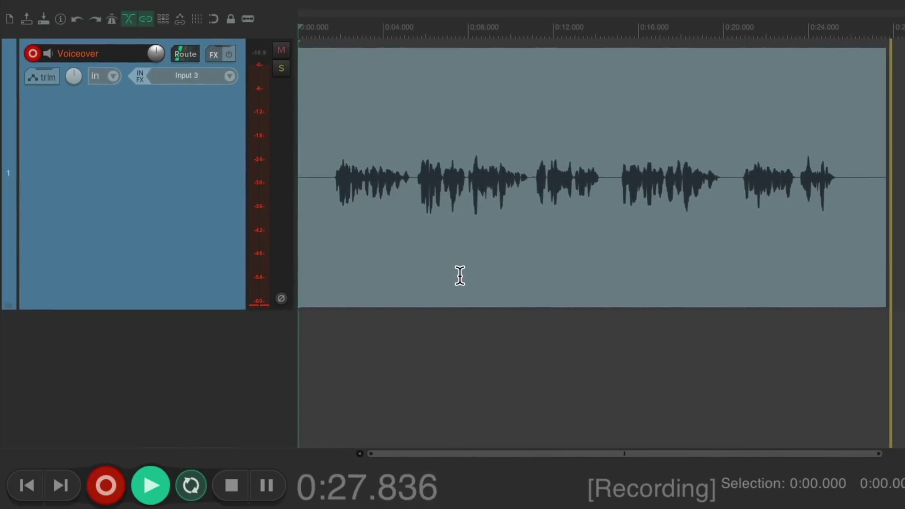
pyautogui.press('space')
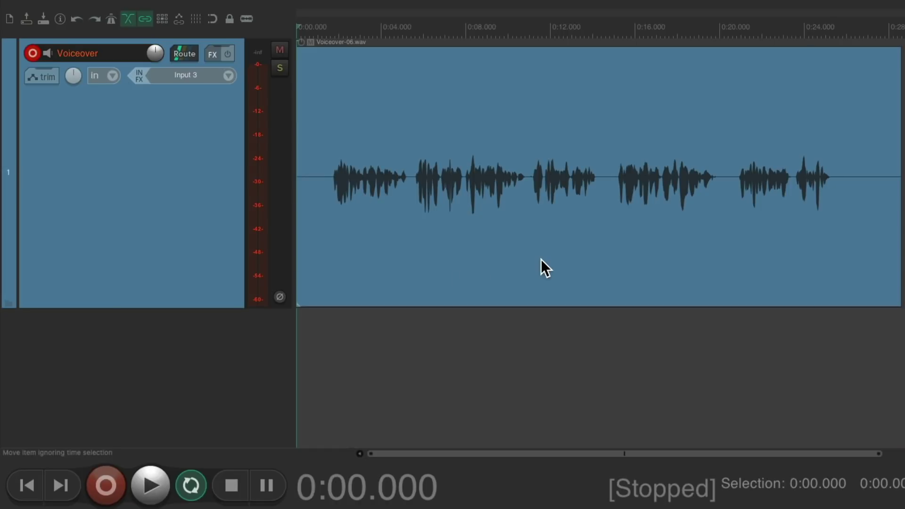
pyautogui.hscroll(10, 541, 259)
pyautogui.click(531, 235)
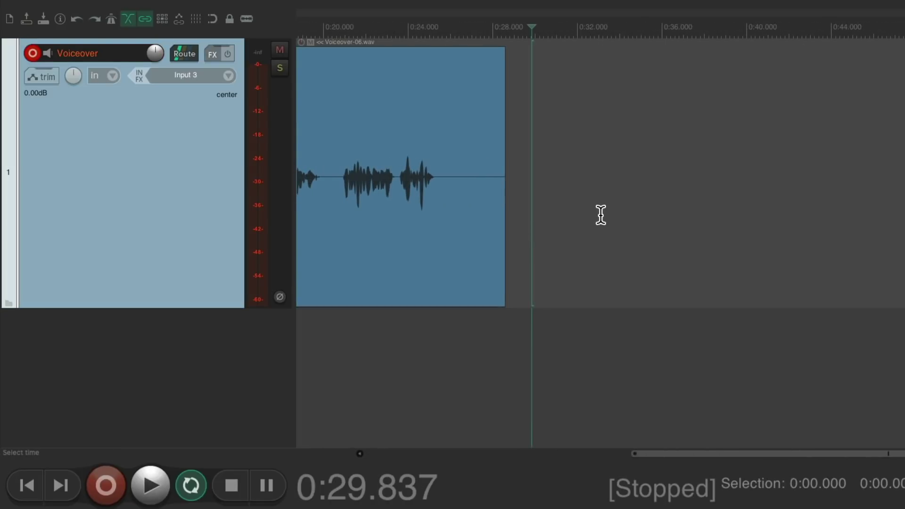
pyautogui.press('Home')
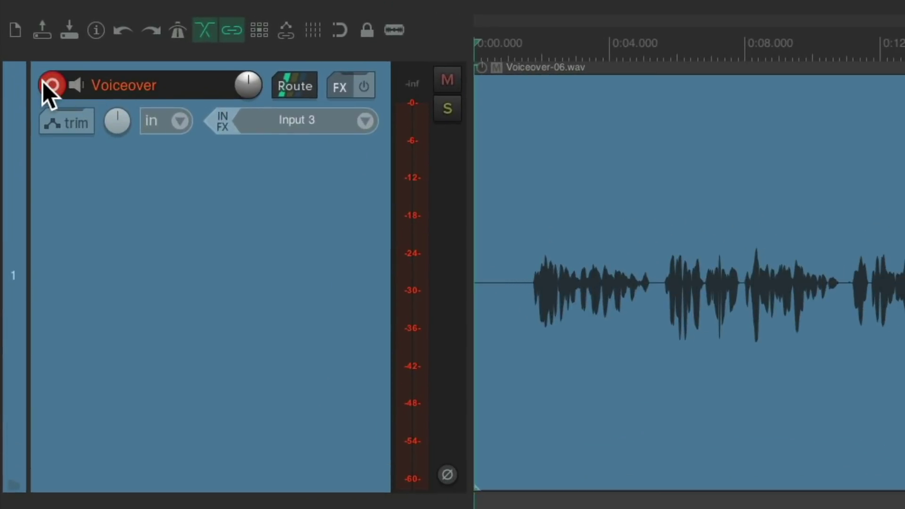
pyautogui.click(26, 51)
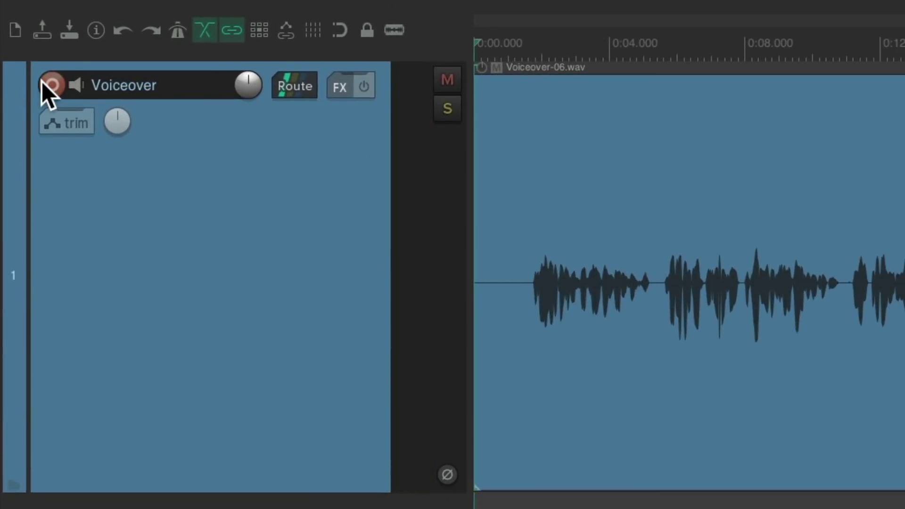
# Step: Add the Cockos ReaFir (FFT EQ+Dynamics Processor) effect to the Voiceover track and close the effects window
pyautogui.click(344, 92)
pyautogui.click(257, 217)
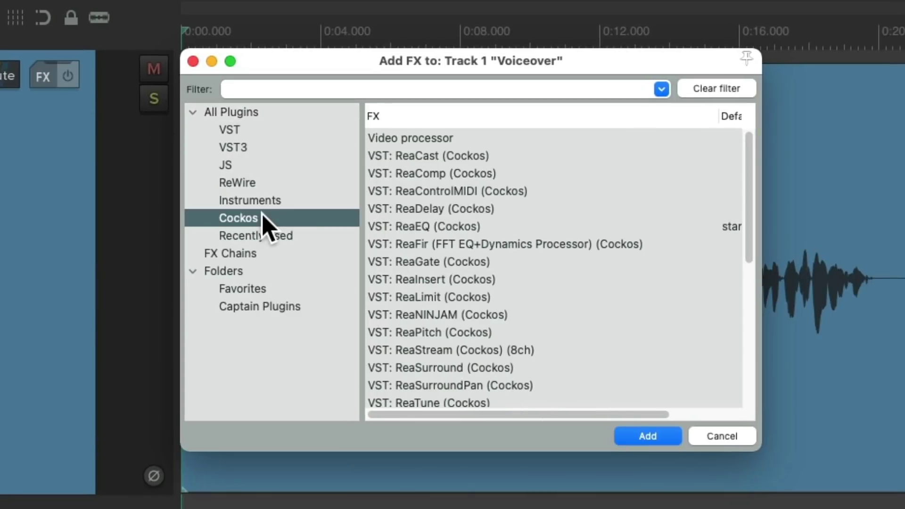
pyautogui.click(433, 247)
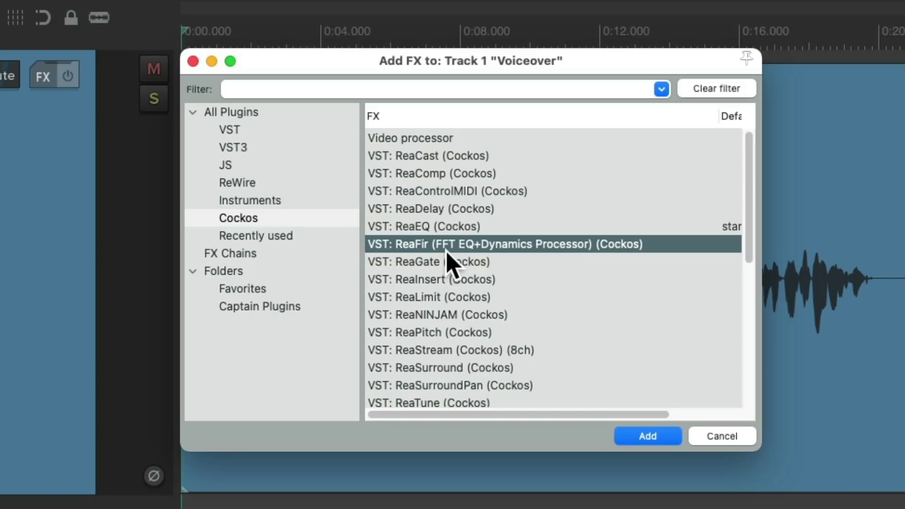
pyautogui.doubleClick(467, 245)
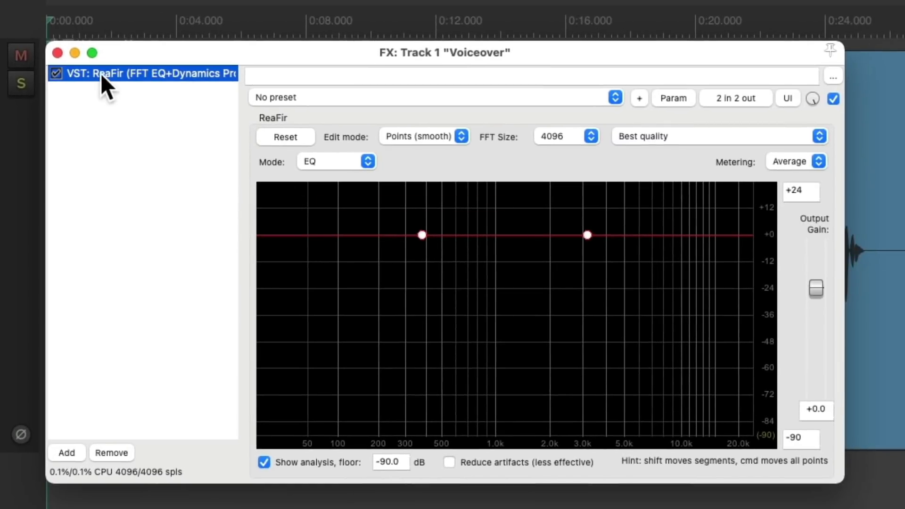
pyautogui.click(57, 52)
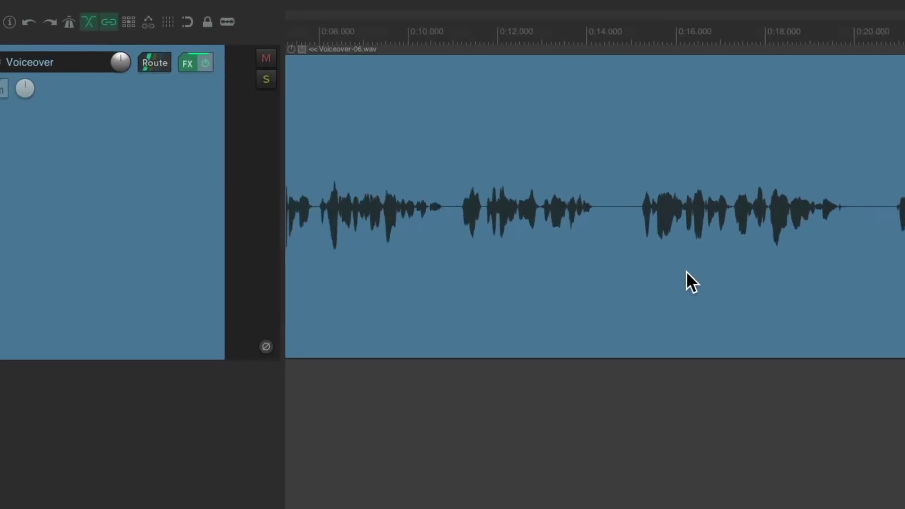
# Step: Make a time selection over the silent gap from about 0:14.2 to 0:15.2 and loop its playback to hear the background noise
pyautogui.scroll(3, 686, 270)
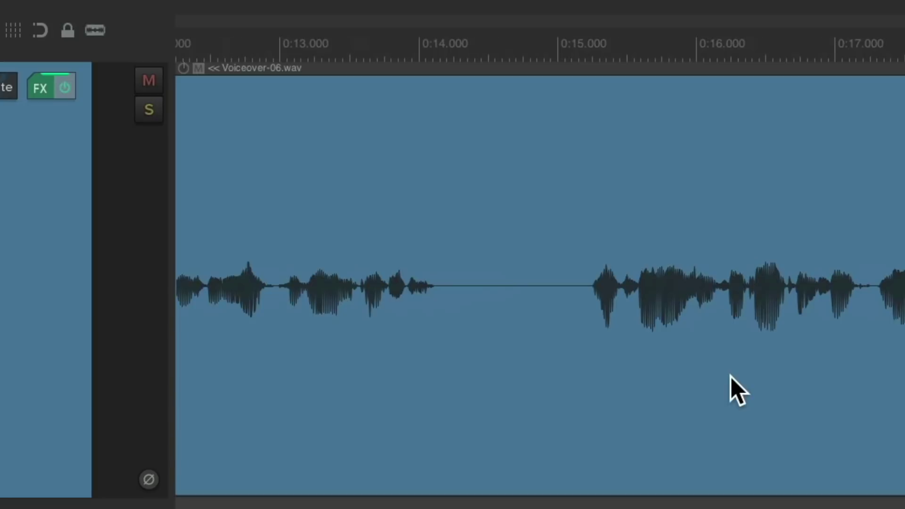
pyautogui.scroll(2, 504, 344)
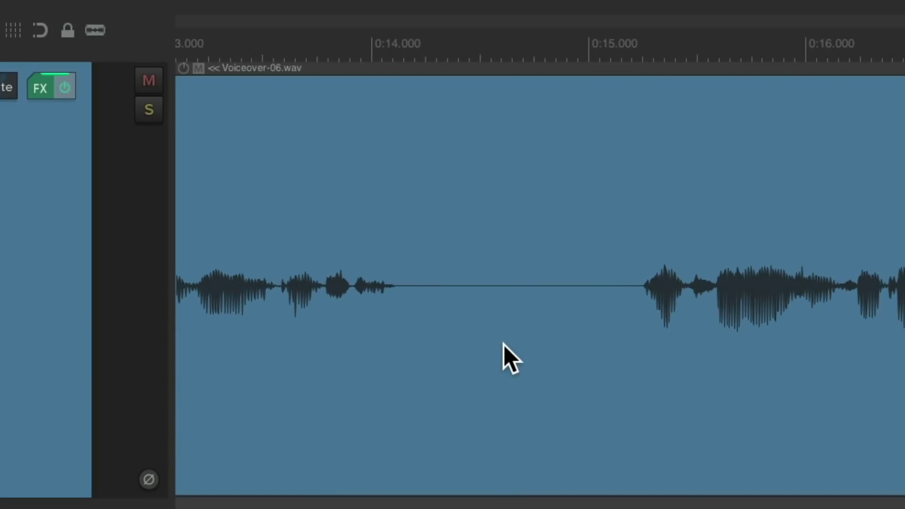
pyautogui.moveTo(425, 50); pyautogui.dragTo(612, 69)
pyautogui.press('space')
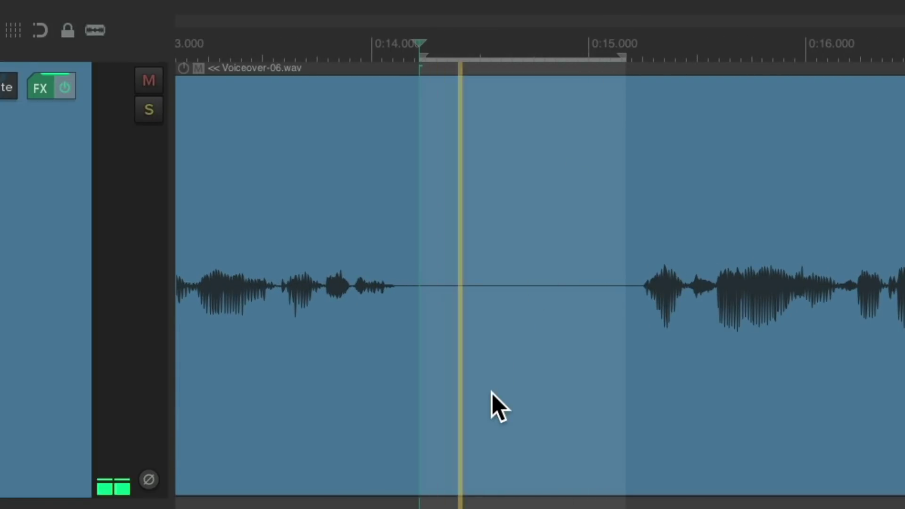
pyautogui.press('space')
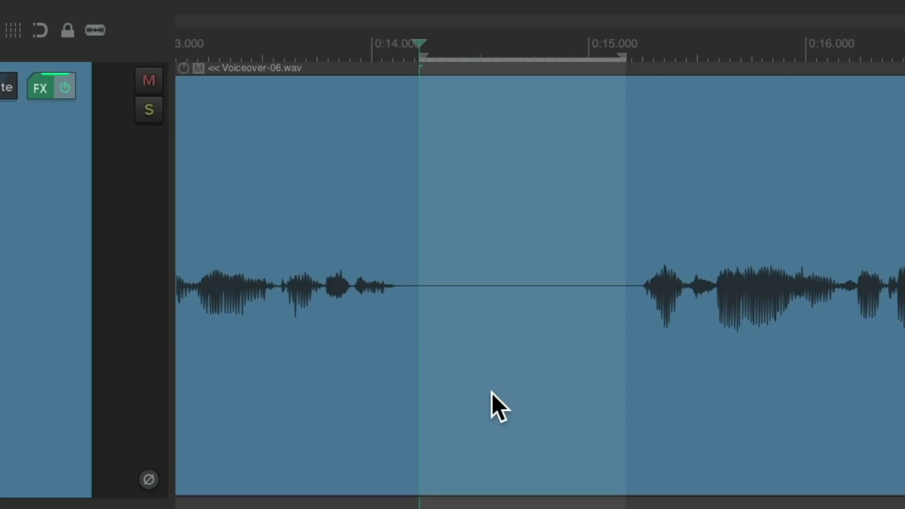
pyautogui.press('space')
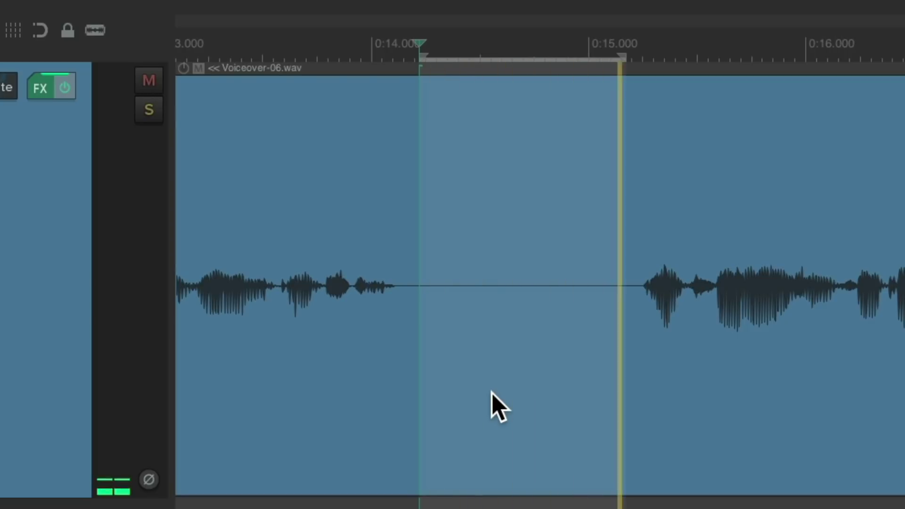
pyautogui.press('space')
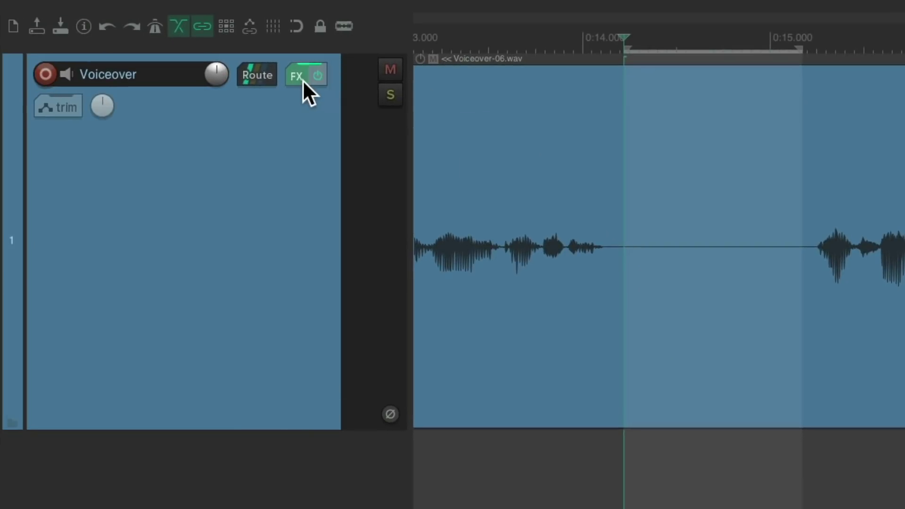
# Step: Configure ReaFir on the Voiceover track with edit mode Precise, FFT size 1024 and mode Subtract
pyautogui.click(42, 88)
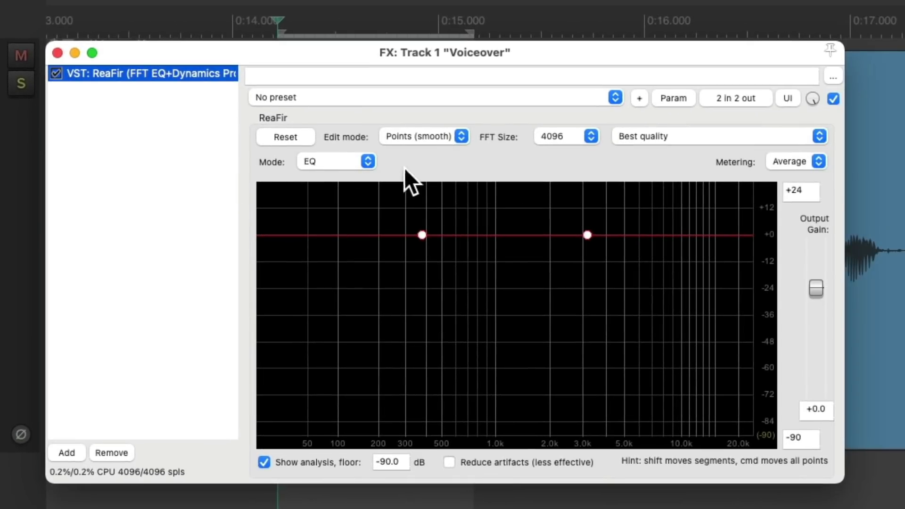
pyautogui.click(433, 138)
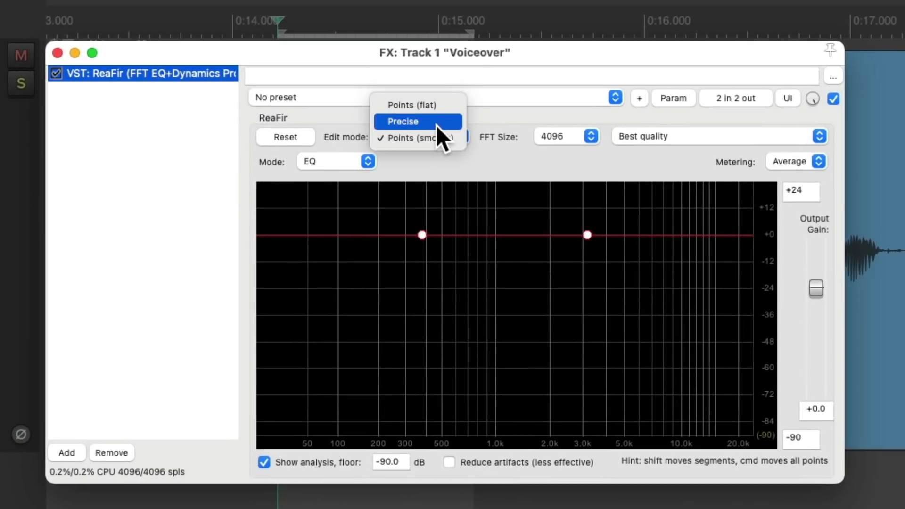
pyautogui.click(436, 125)
pyautogui.click(590, 134)
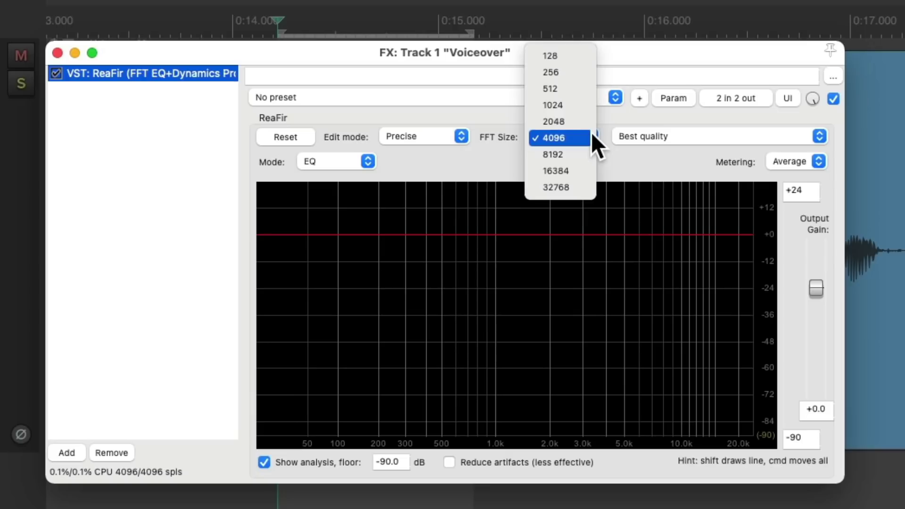
pyautogui.click(589, 106)
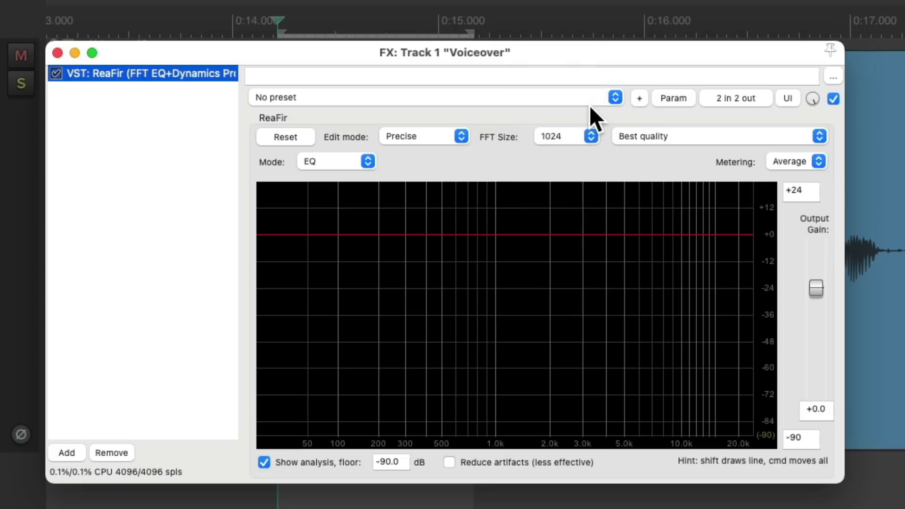
pyautogui.click(367, 161)
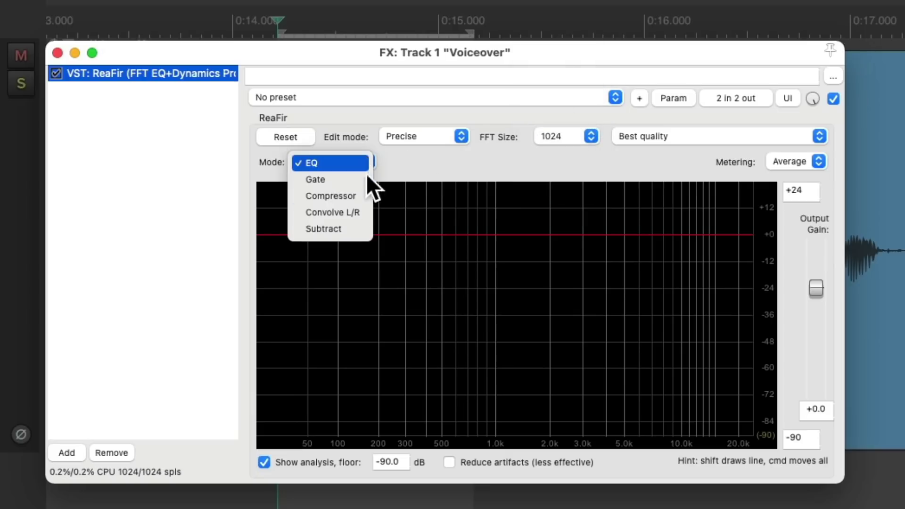
pyautogui.click(358, 228)
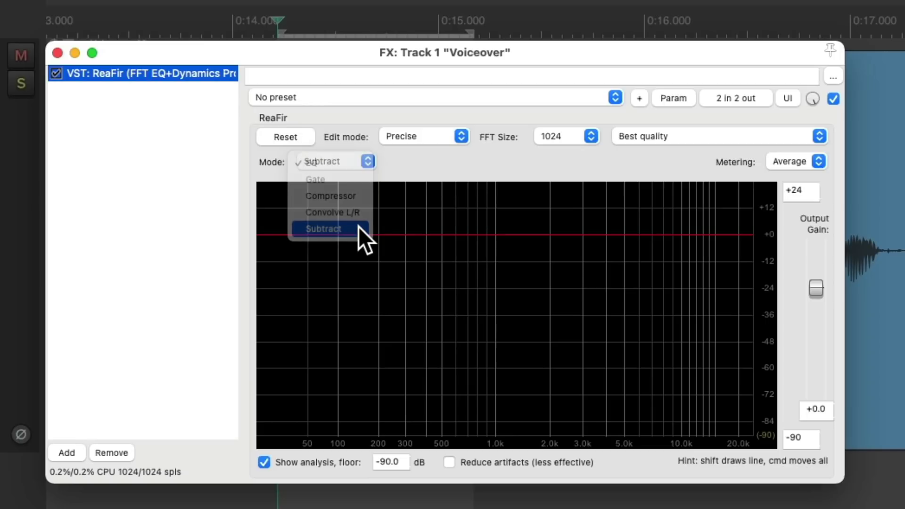
# Step: Build ReaFir's noise profile automatically while the silent gap plays, and turn automatic profile building off
pyautogui.click(394, 165)
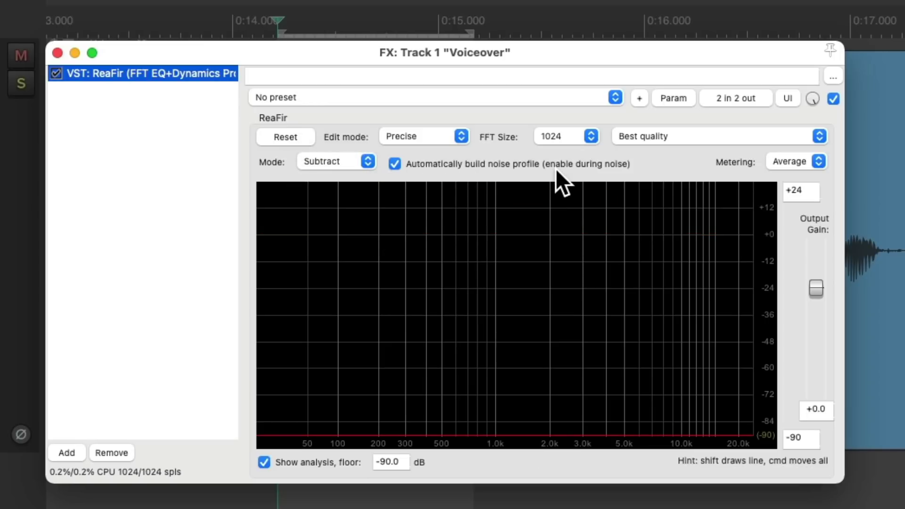
pyautogui.press('space')
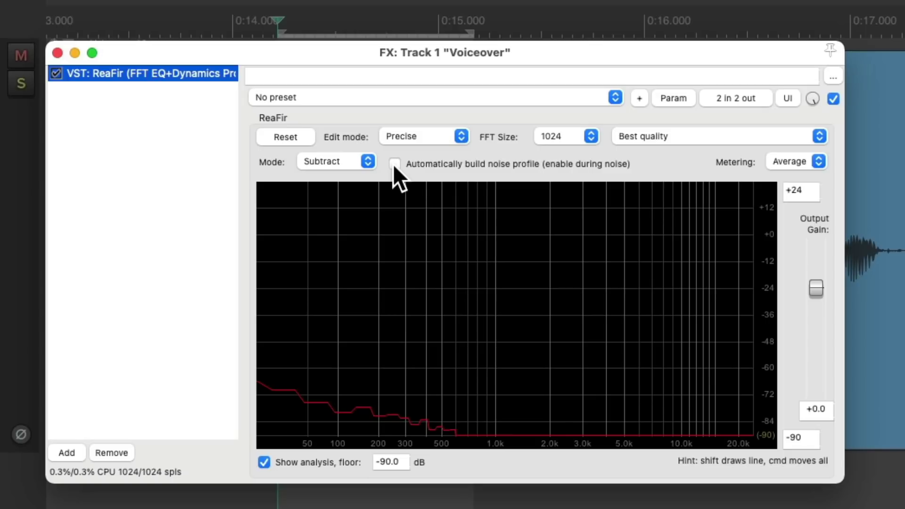
# Step: Compare the looped silent gap with ReaFir bypassed and active, leave it active, and close the effects window
pyautogui.press('space')
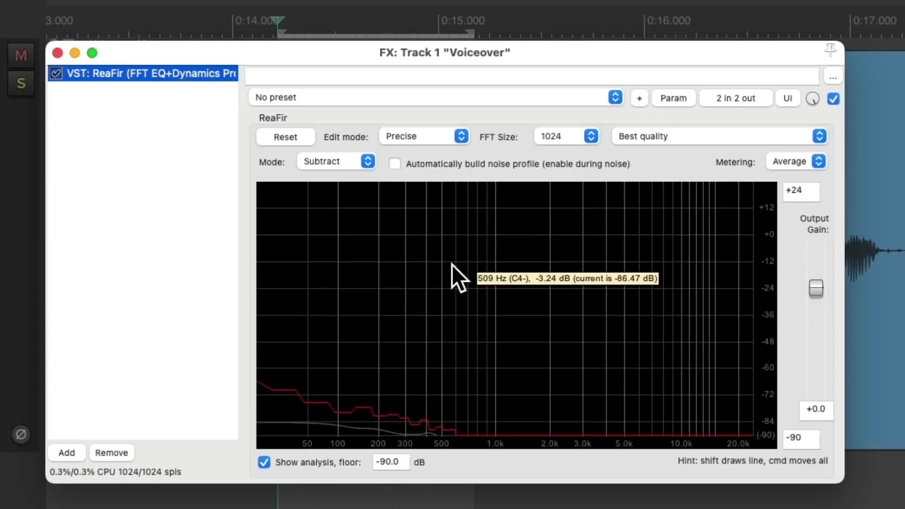
pyautogui.click(56, 73)
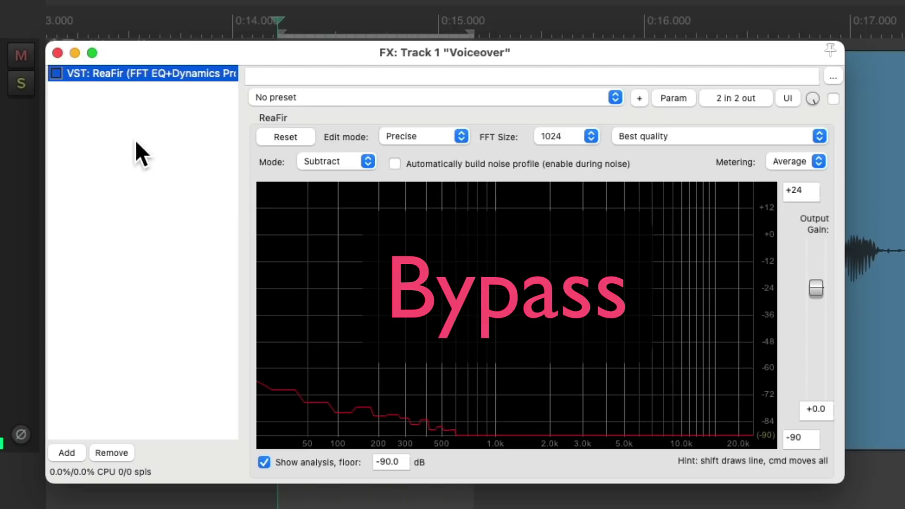
pyautogui.click(56, 73)
pyautogui.press('space')
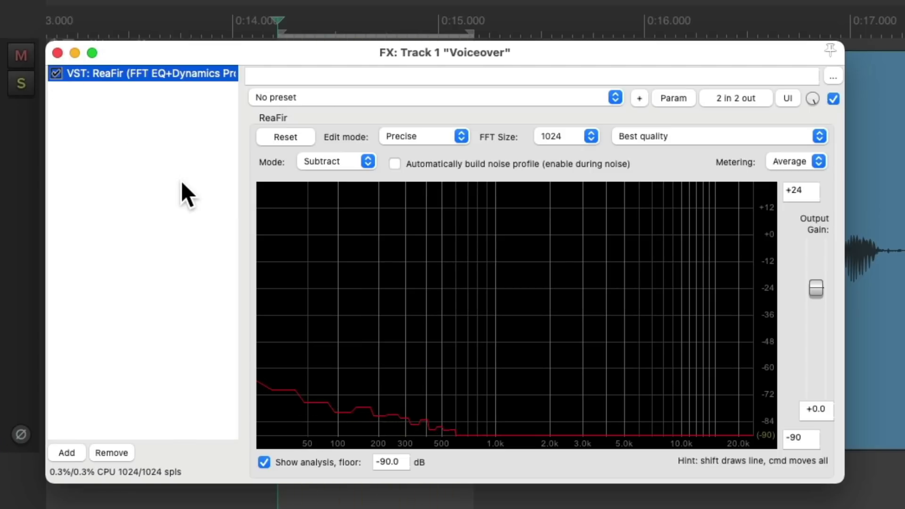
pyautogui.click(57, 53)
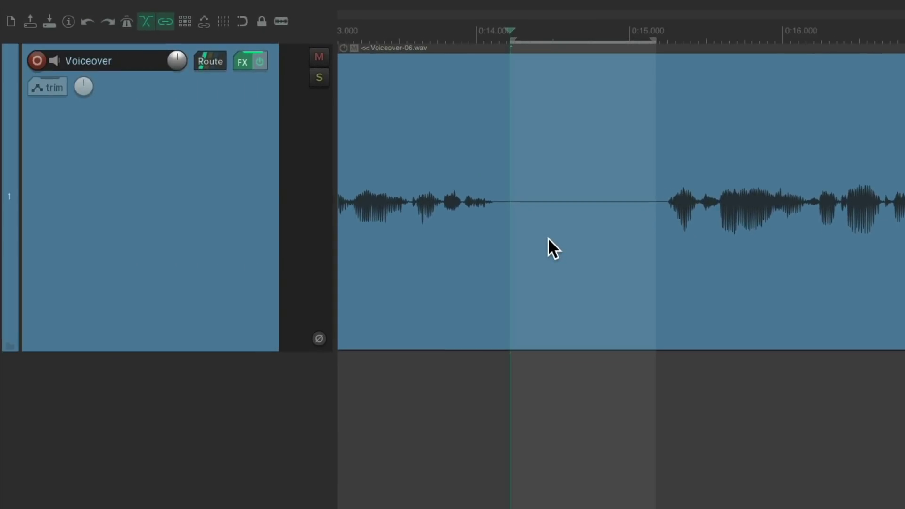
# Step: Clear the time selection and play the voiceover from the project start, comparing it with the track effects bypassed and active
pyautogui.press('Escape')
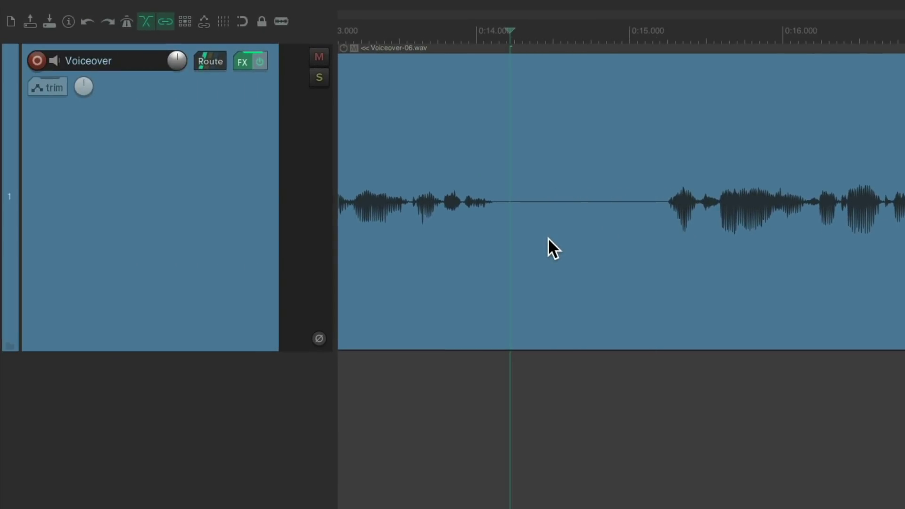
pyautogui.press('Home')
pyautogui.press('space')
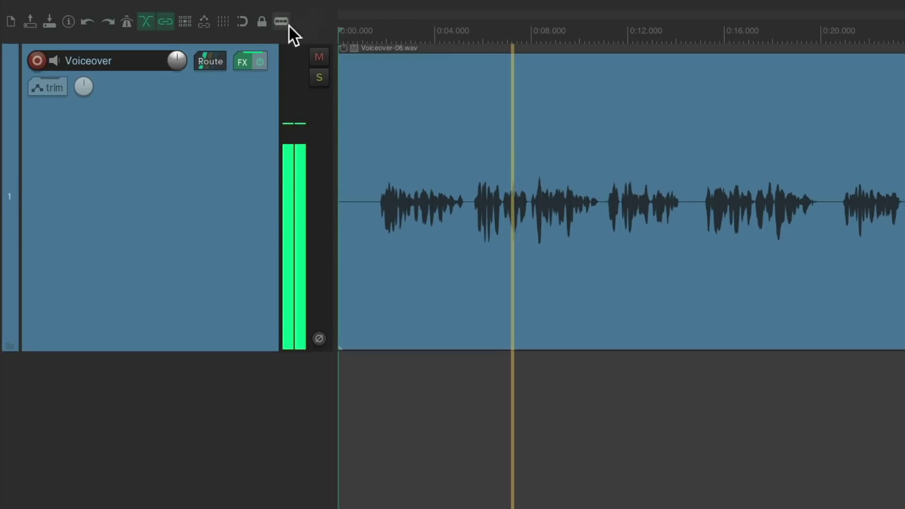
pyautogui.click(260, 60)
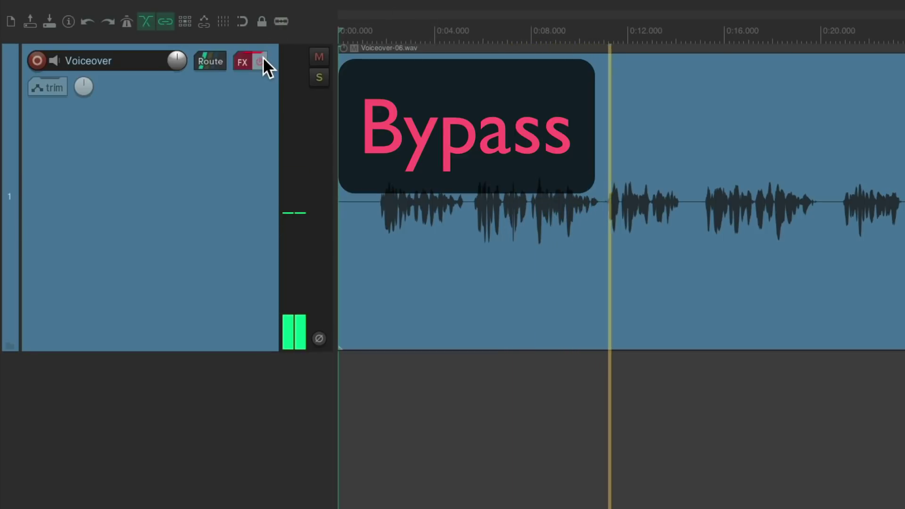
pyautogui.click(260, 60)
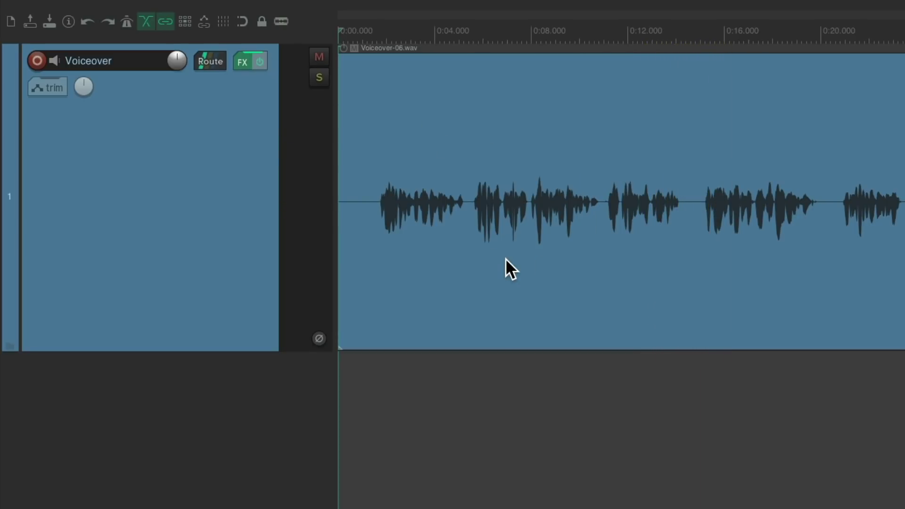
# Step: Add the Cockos ReaEQ effect after ReaFir on the Voiceover track
pyautogui.click(242, 61)
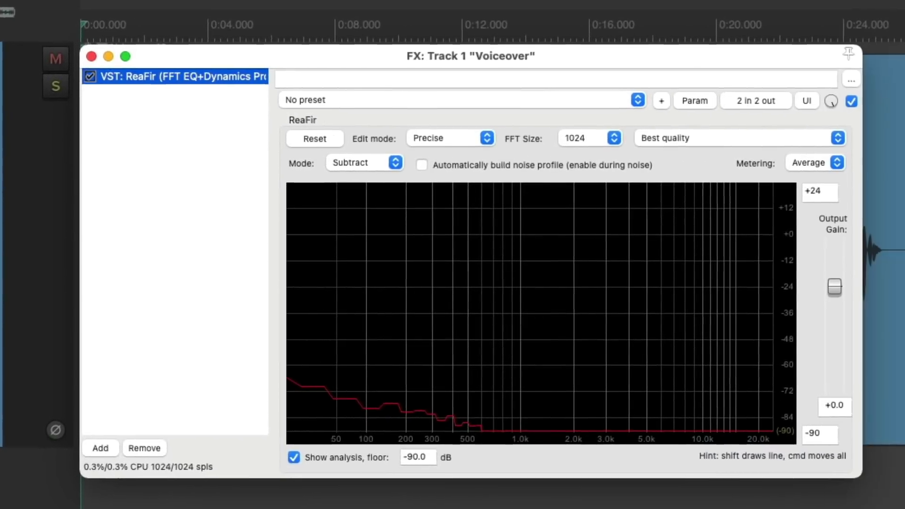
pyautogui.doubleClick(167, 125)
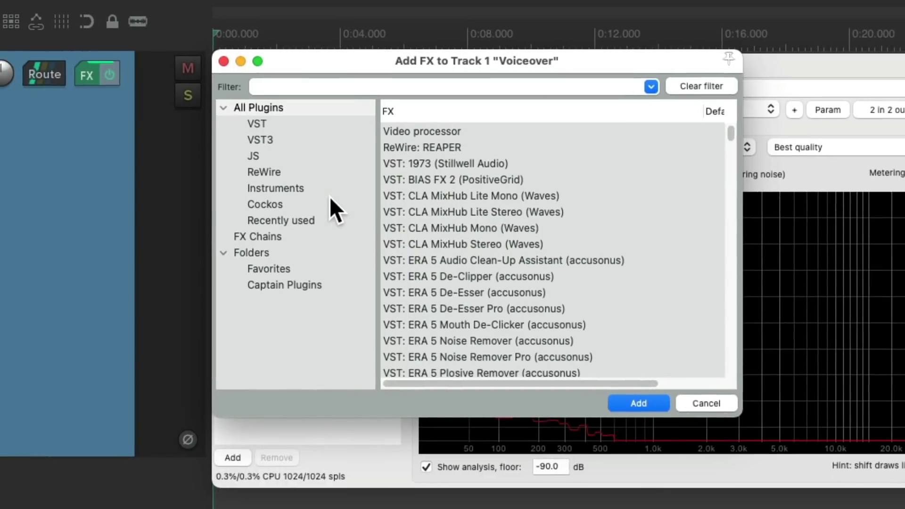
pyautogui.click(330, 198)
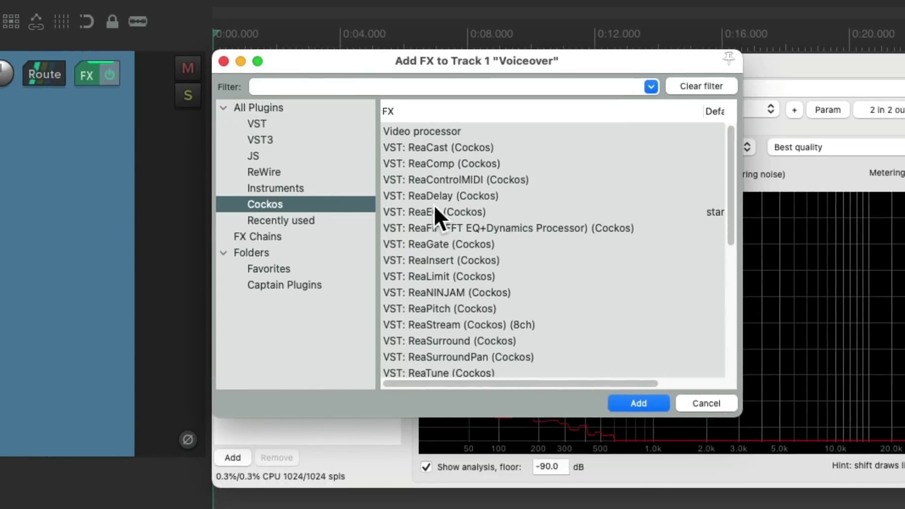
pyautogui.click(462, 212)
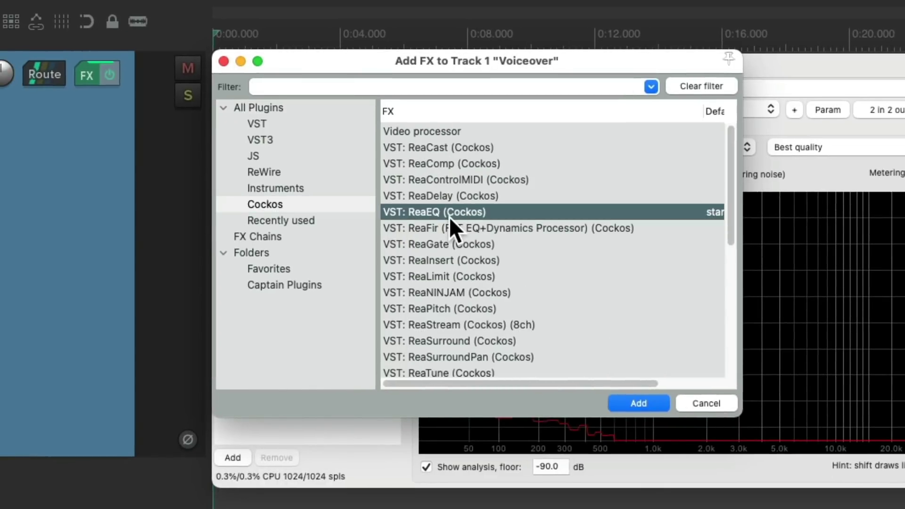
pyautogui.doubleClick(470, 211)
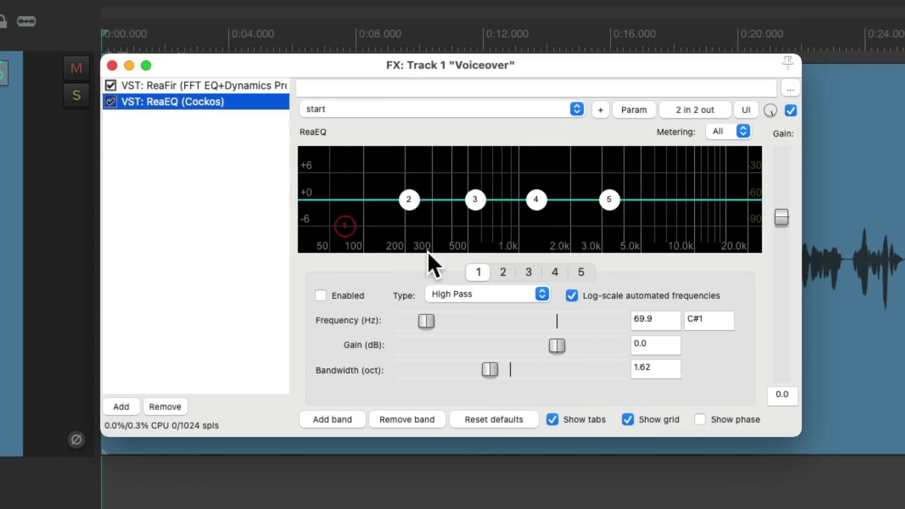
# Step: Remove four ReaEQ bands so that only a single band is left
pyautogui.click(417, 423)
pyautogui.click(417, 422)
pyautogui.click(417, 423)
pyautogui.click(418, 423)
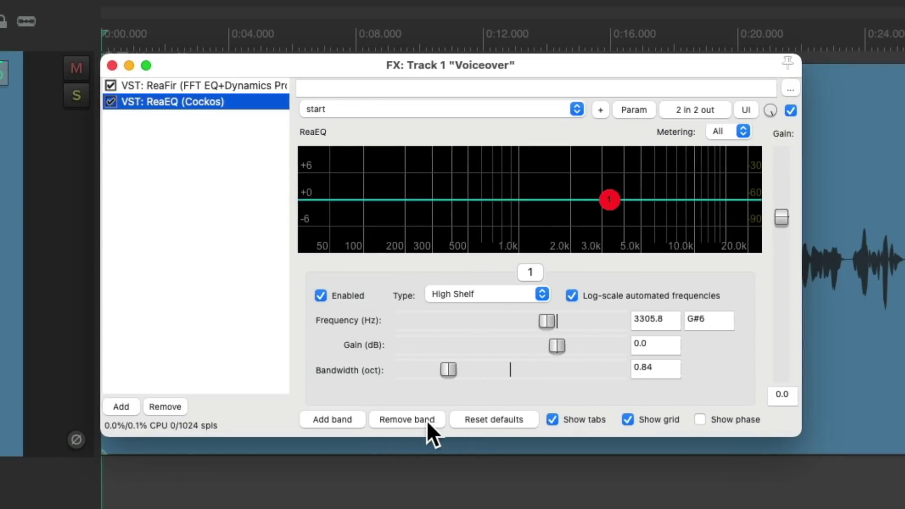
# Step: Change the remaining ReaEQ band to High Pass, lower its frequency to about 73.8 Hz, and audition the voiceover
pyautogui.click(508, 295)
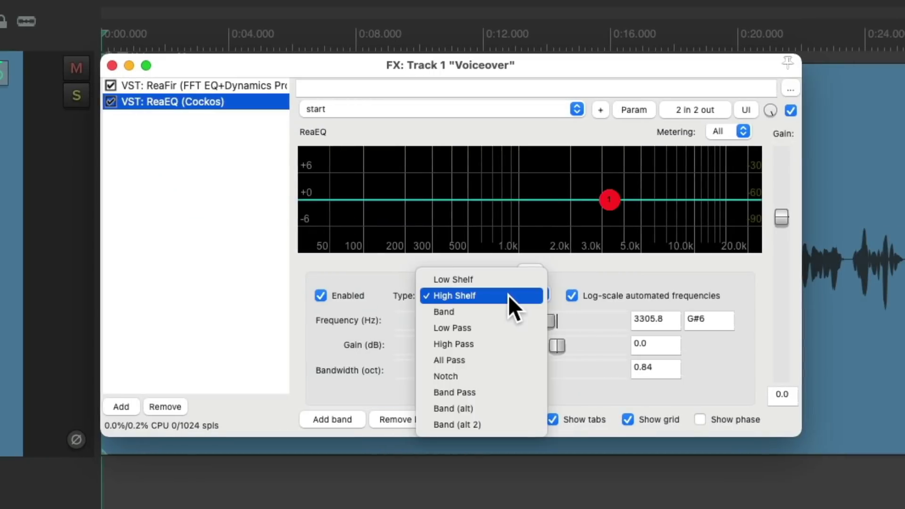
pyautogui.click(505, 343)
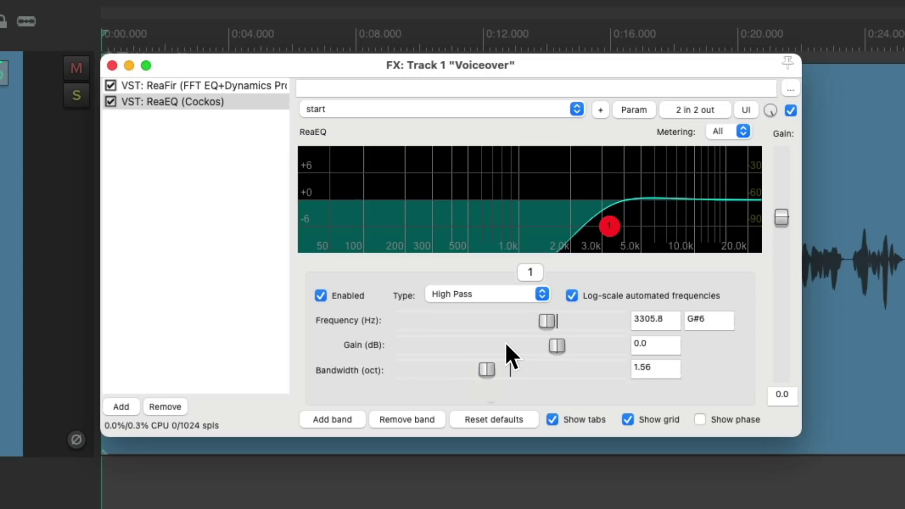
pyautogui.moveTo(547, 322); pyautogui.dragTo(489, 323)
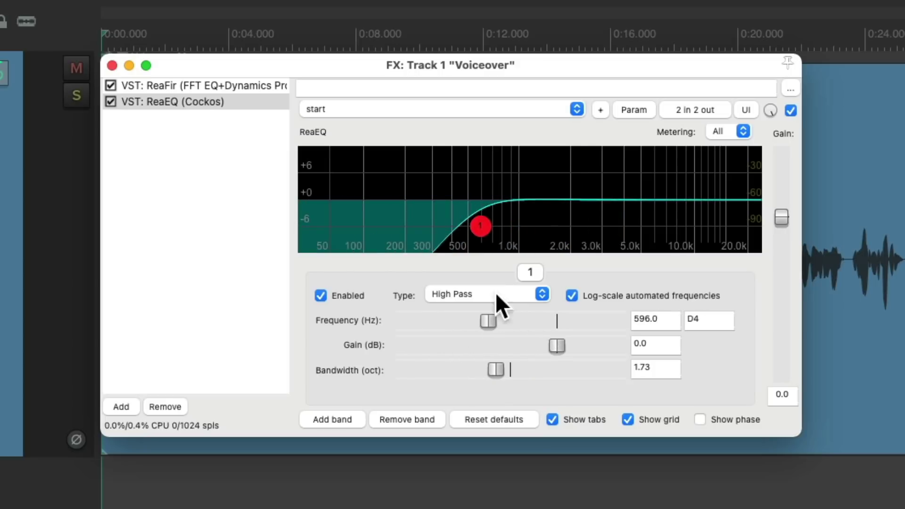
pyautogui.moveTo(483, 225); pyautogui.dragTo(344, 225)
pyautogui.press('space')
# Step: Try a second ReaEQ band at about 211.8 Hz during playback, and remove that band
pyautogui.click(338, 416)
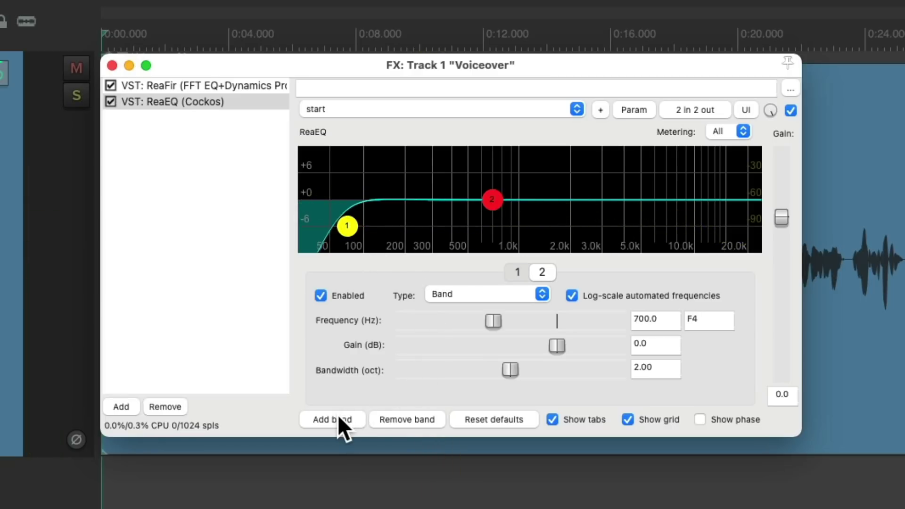
pyautogui.moveTo(492, 201); pyautogui.dragTo(407, 199)
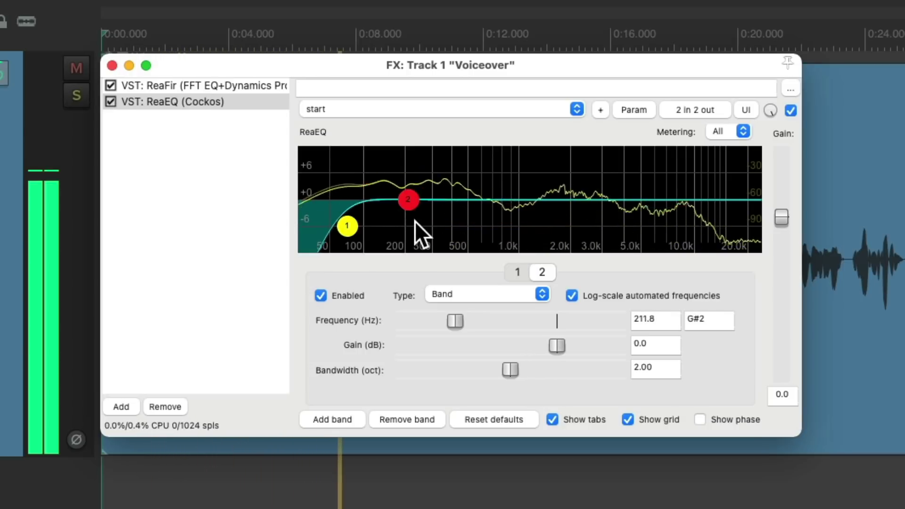
pyautogui.press('space')
pyautogui.click(407, 415)
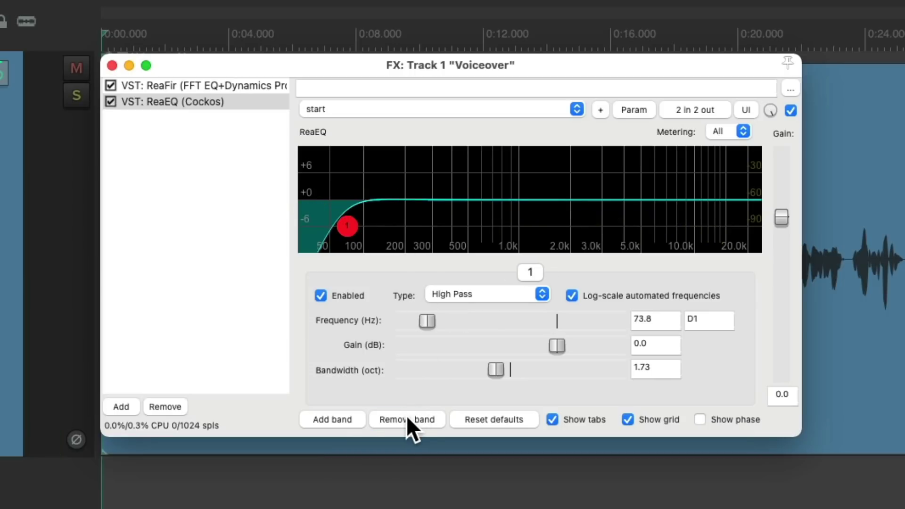
# Step: Add the Cockos ReaComp effect after ReaEQ on the Voiceover track
pyautogui.doubleClick(190, 155)
pyautogui.click(300, 206)
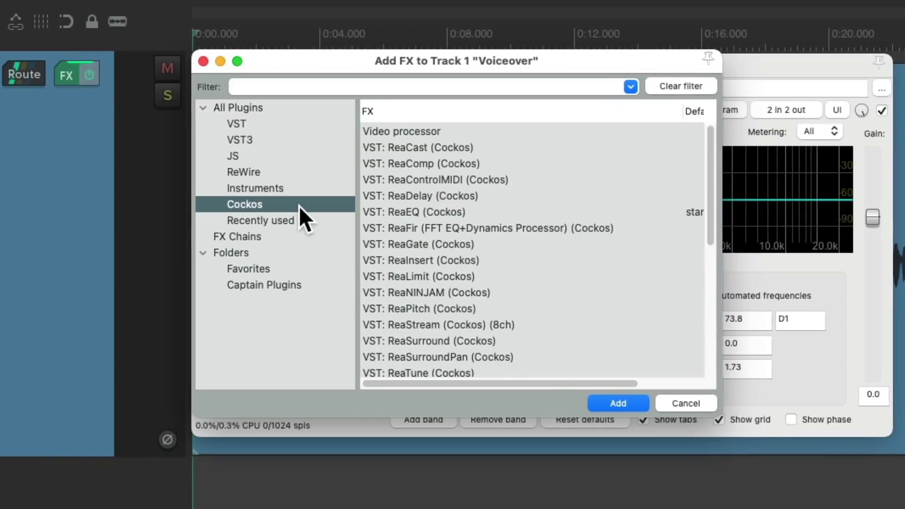
pyautogui.click(435, 162)
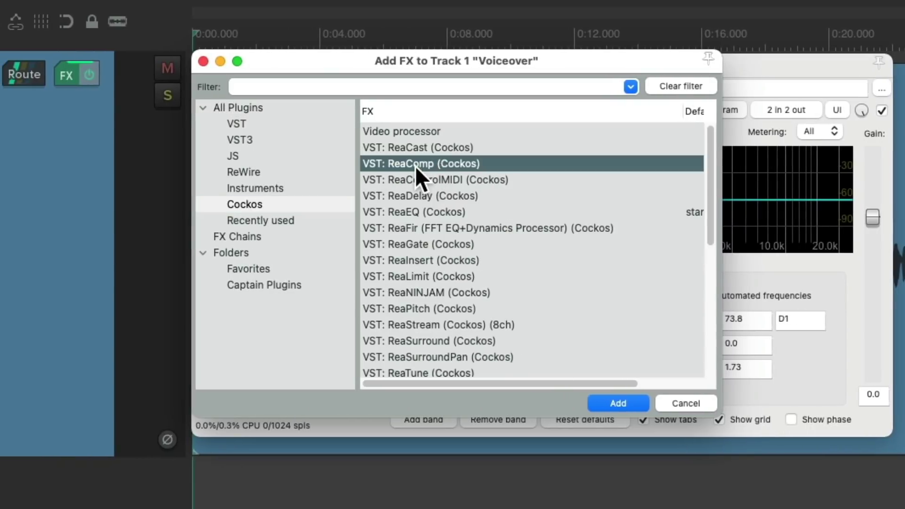
pyautogui.doubleClick(415, 166)
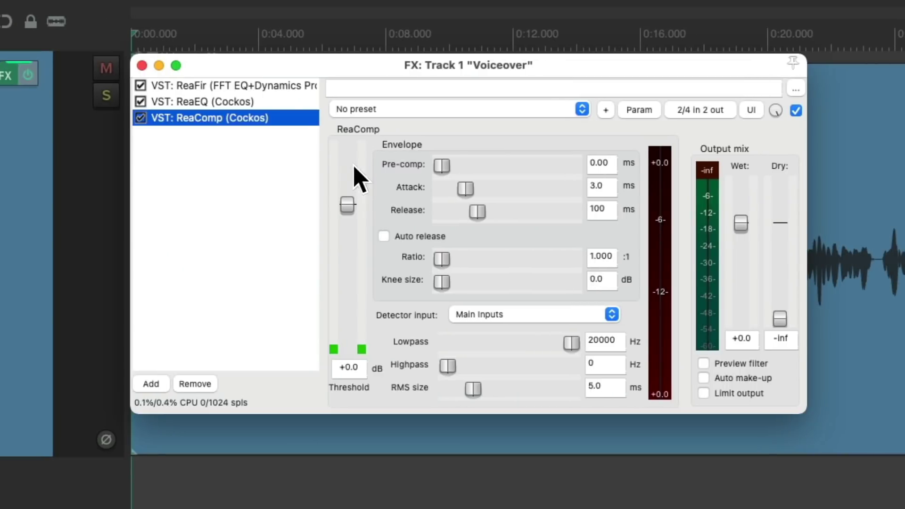
# Step: Set ReaComp's ratio to 4.23:1 and attack to 4.0 ms, enable Auto make-up, and lower the threshold to -27.8 dB during playback
pyautogui.moveTo(442, 258); pyautogui.dragTo(495, 260)
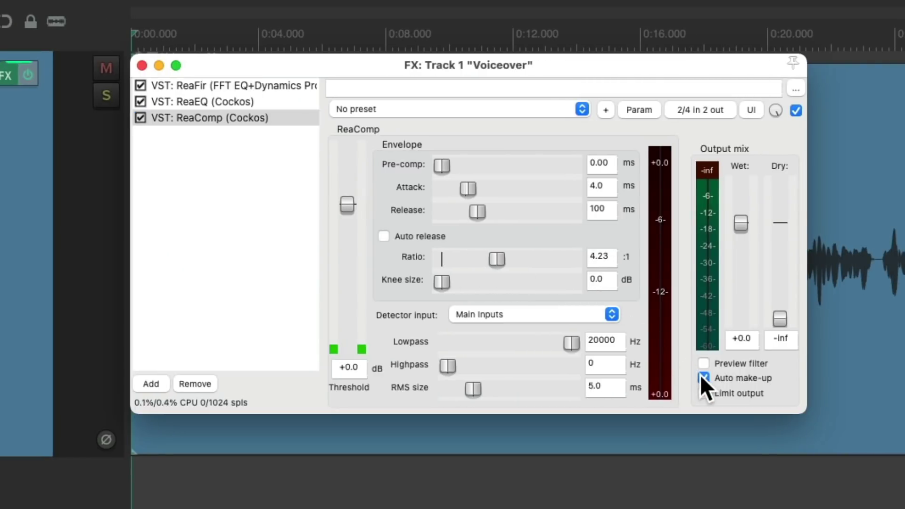
pyautogui.press('space')
pyautogui.moveTo(347, 201); pyautogui.dragTo(349, 301)
pyautogui.moveTo(348, 298); pyautogui.dragTo(349, 290)
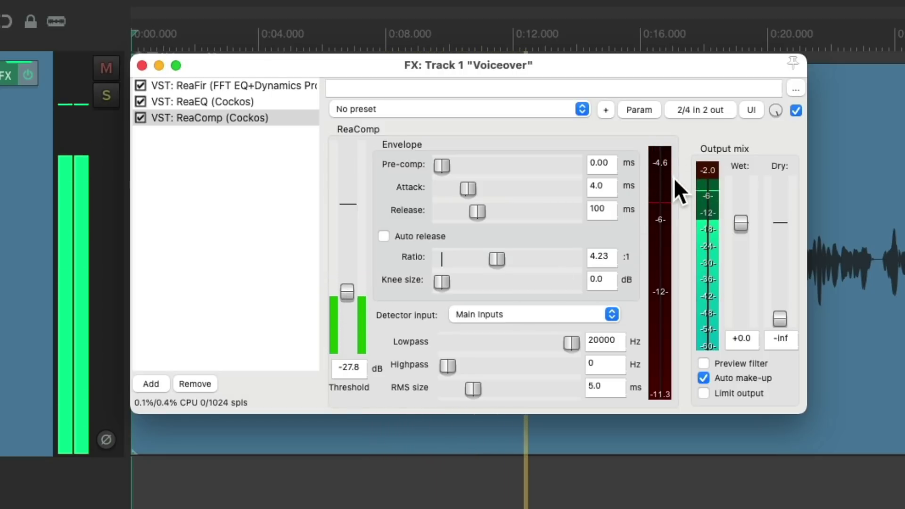
# Step: Compare the playing voiceover with ReaComp bypassed and active, leave it active, and stop playback
pyautogui.click(796, 110)
pyautogui.click(796, 111)
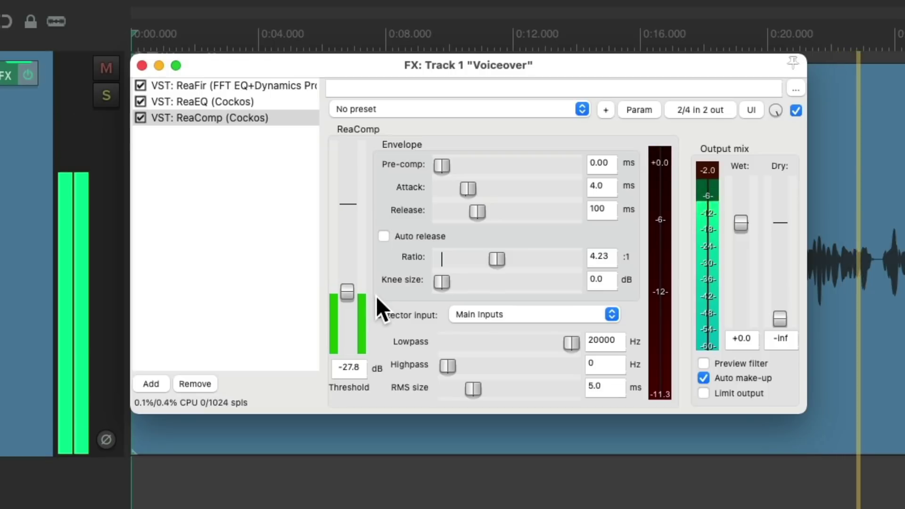
pyautogui.press('space')
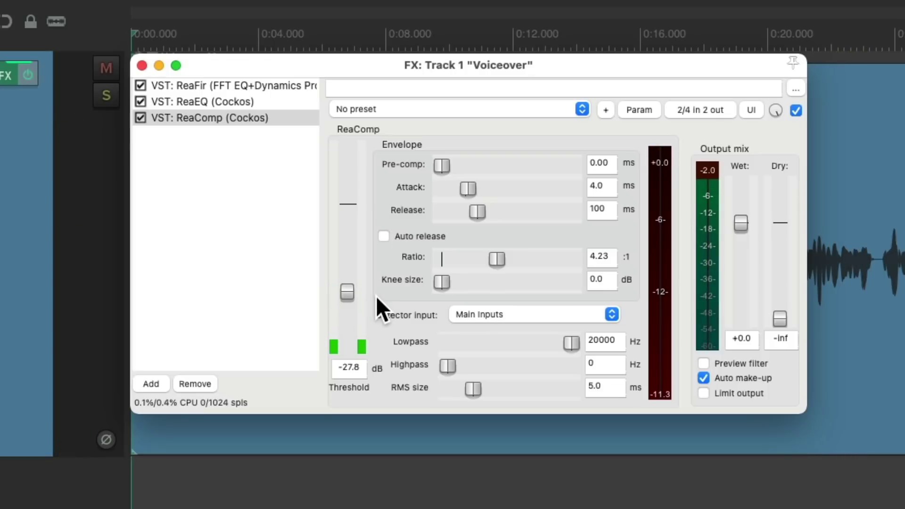
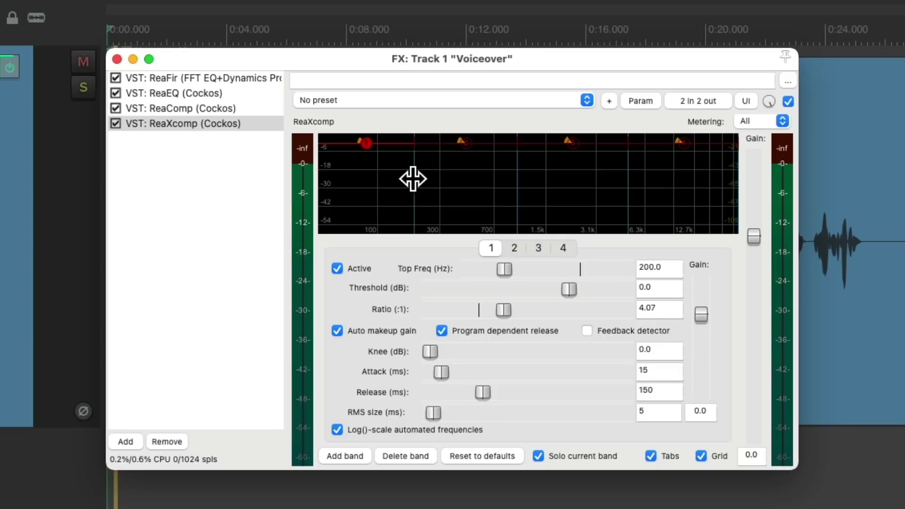
# Step: Set ReaXcomp's band 1 top frequency to 147.0 Hz and band 3's to 9748.4 Hz while auditioning band 4 during playback
pyautogui.moveTo(412, 178)
pyautogui.mouseDown()
pyautogui.moveTo(394, 182)
pyautogui.moveTo(474, 179)
pyautogui.moveTo(397, 184)
pyautogui.mouseUp()
pyautogui.click(563, 248)
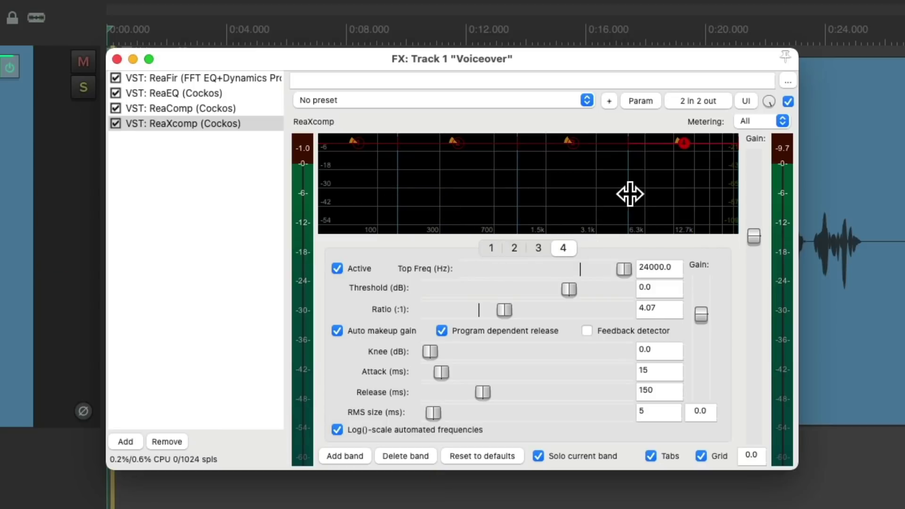
pyautogui.press('space')
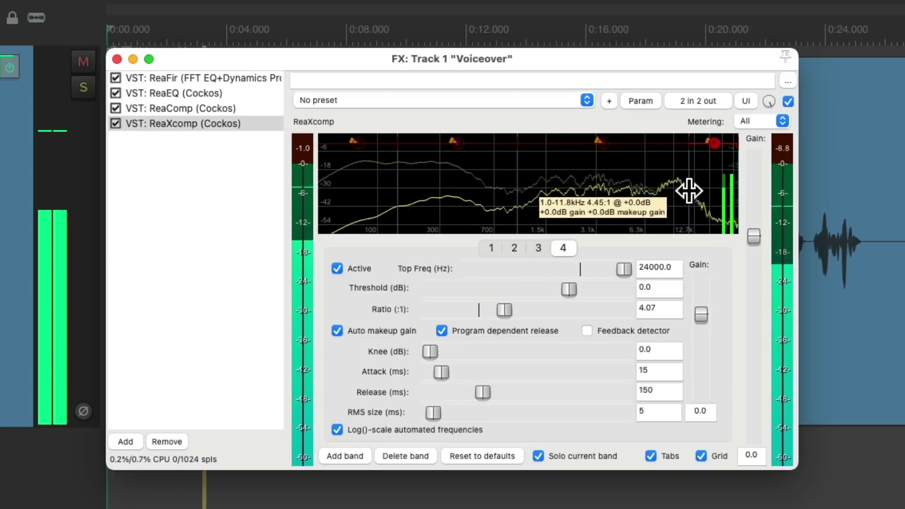
pyautogui.moveTo(689, 191); pyautogui.dragTo(673, 194)
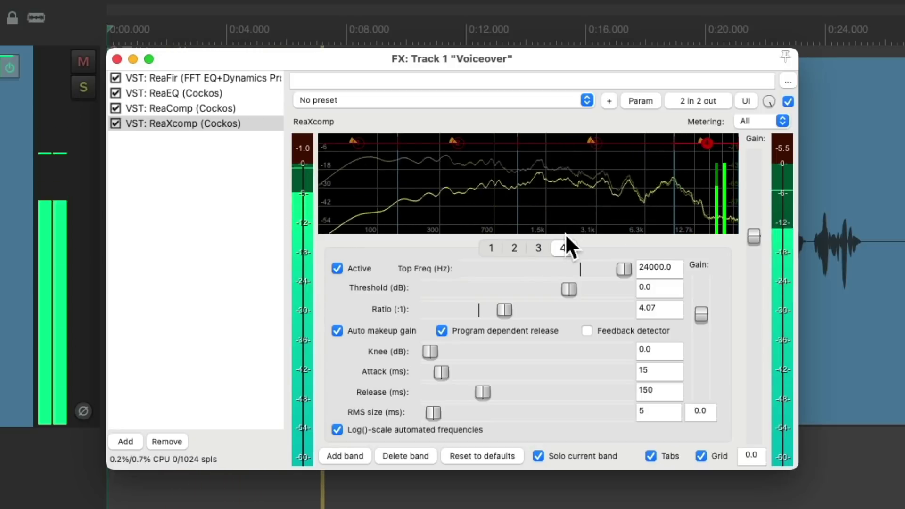
pyautogui.press('space')
# Step: Set ReaXcomp's band 2 top frequency to 989.7 Hz and select band 3
pyautogui.click(513, 248)
pyautogui.moveTo(515, 206)
pyautogui.mouseDown()
pyautogui.moveTo(491, 208)
pyautogui.moveTo(513, 202)
pyautogui.mouseUp()
pyautogui.press('space')
pyautogui.click(537, 247)
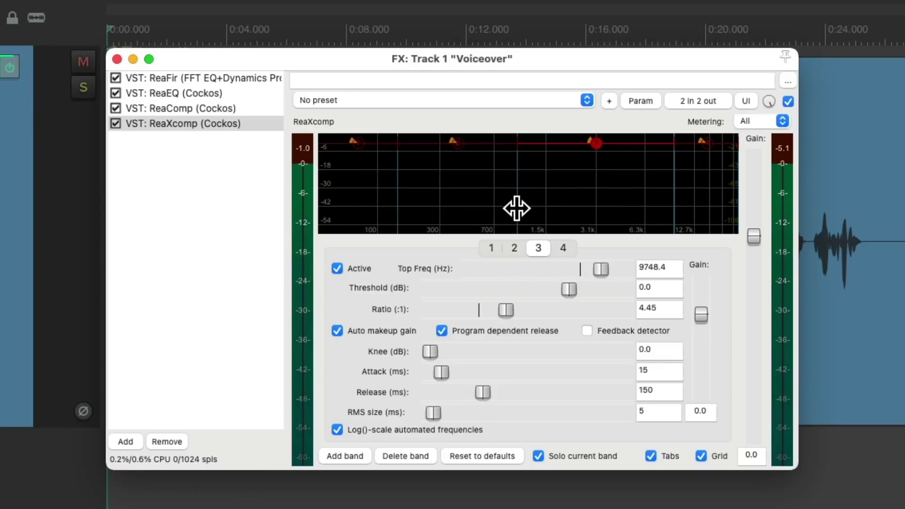
# Step: Lower ReaXcomp's threshold to -14.9 dB for band 1 and -15.4 dB for band 2 during playback
pyautogui.moveTo(547, 295); pyautogui.dragTo(513, 299)
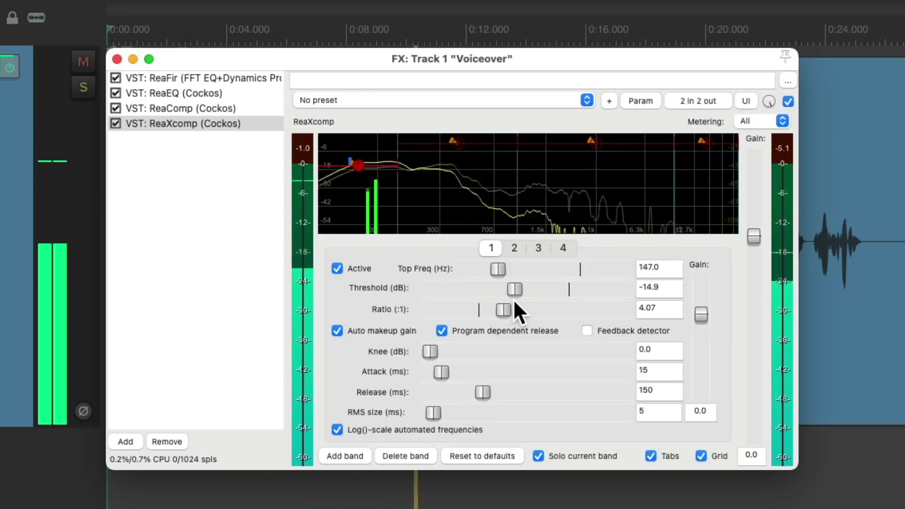
pyautogui.click(514, 248)
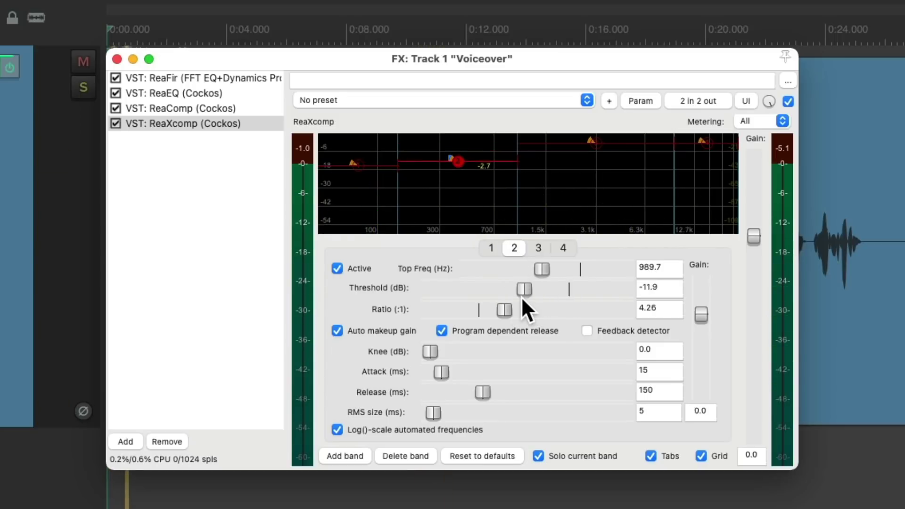
pyautogui.moveTo(522, 299); pyautogui.dragTo(511, 301)
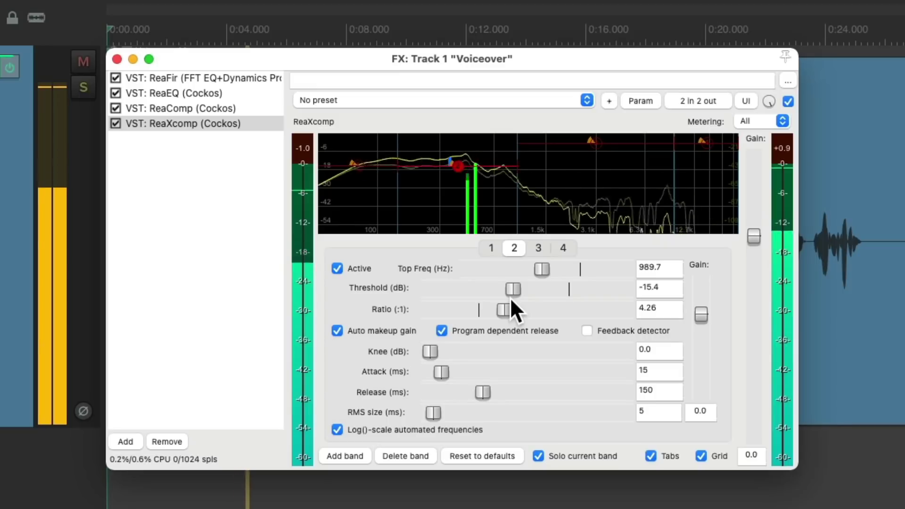
# Step: Lower ReaXcomp's threshold to -15.4 dB for band 3 and -15.2 dB for band 4, and stop playback
pyautogui.click(540, 248)
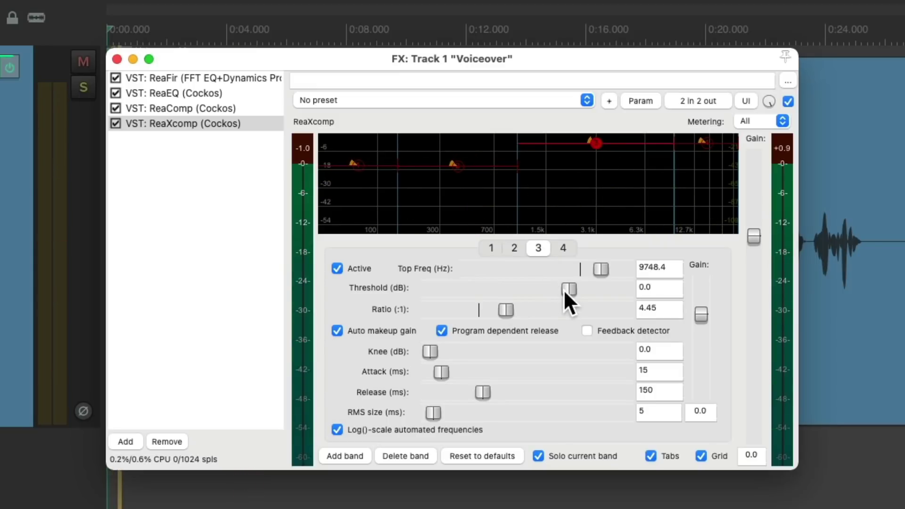
pyautogui.moveTo(564, 291); pyautogui.dragTo(508, 302)
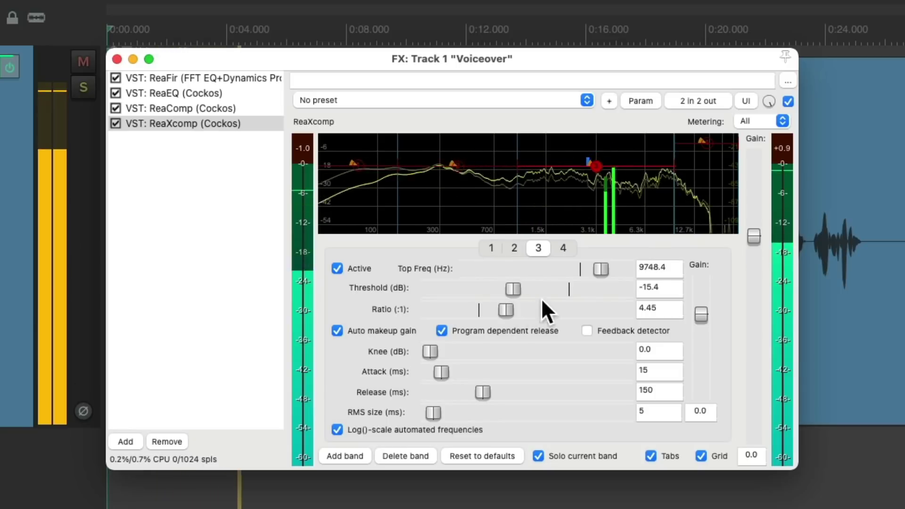
pyautogui.click(560, 250)
pyautogui.moveTo(567, 289); pyautogui.dragTo(508, 292)
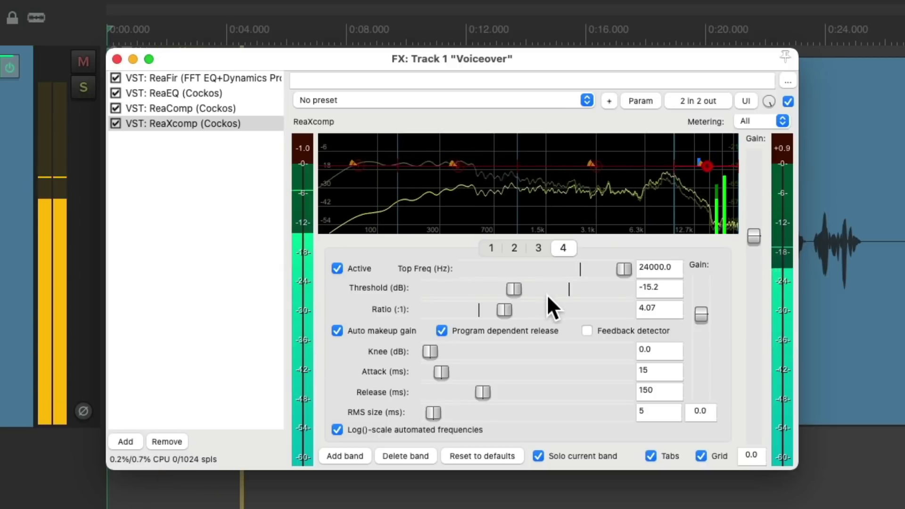
pyautogui.press('space')
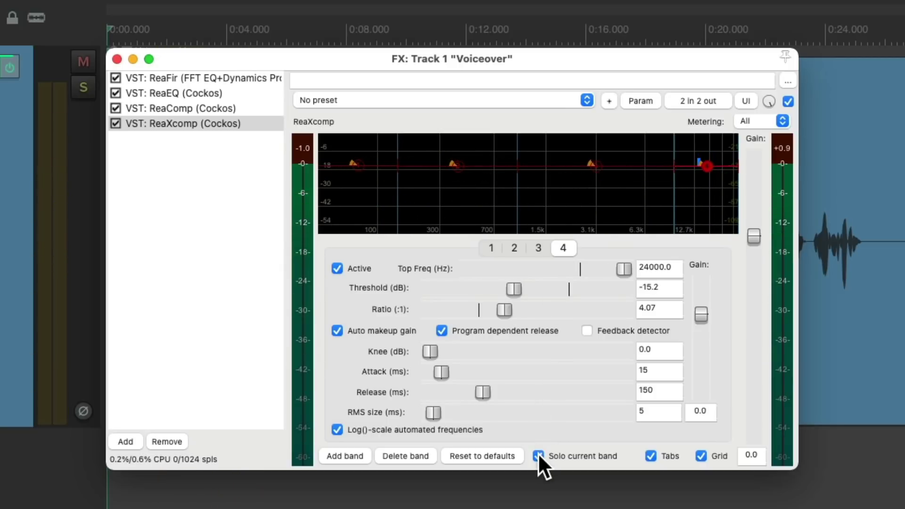
# Step: Disable Solo current band and compare the playing voiceover with ReaXcomp bypassed and active, leaving it active
pyautogui.press('space')
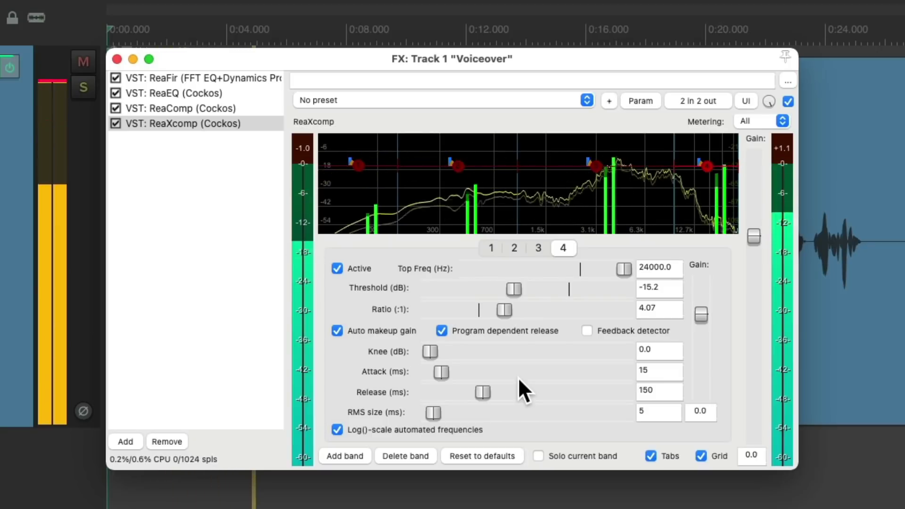
pyautogui.click(788, 101)
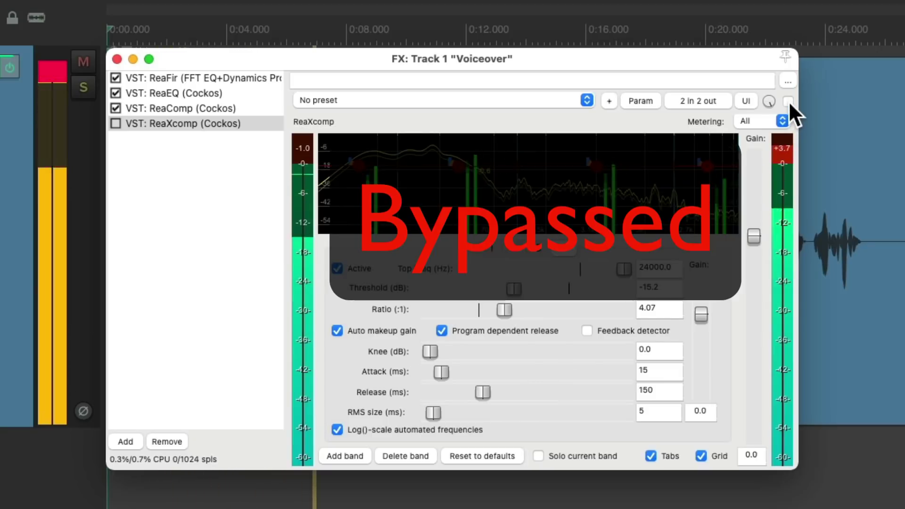
pyautogui.click(787, 101)
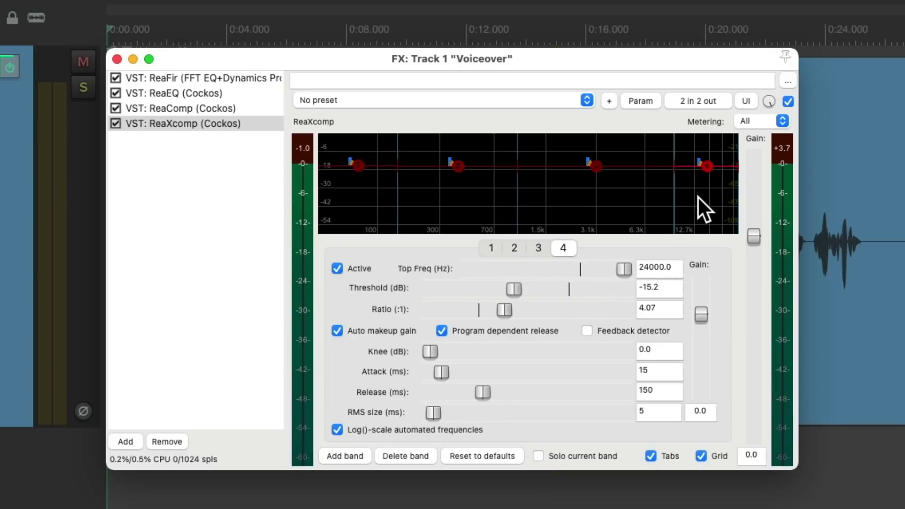
# Step: Add the JS: De-esser effect after ReaXcomp on the Voiceover track
pyautogui.doubleClick(173, 182)
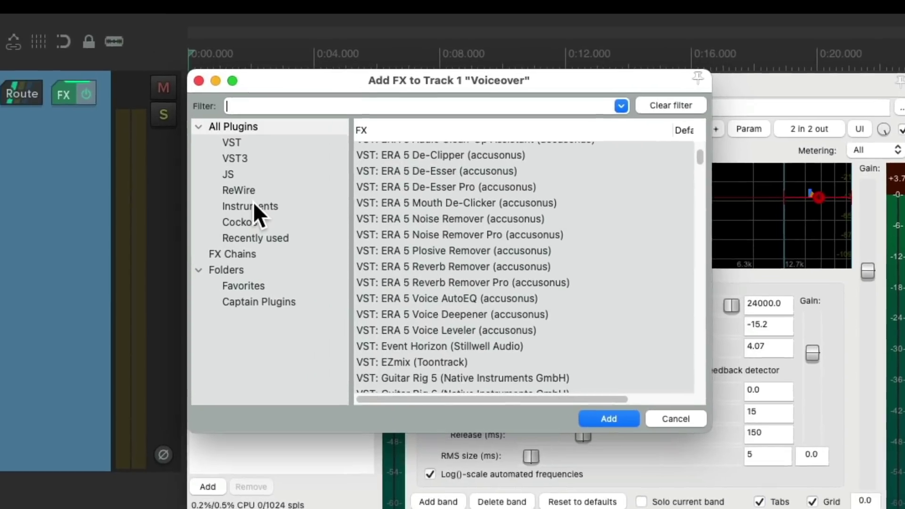
pyautogui.write('de-esser')
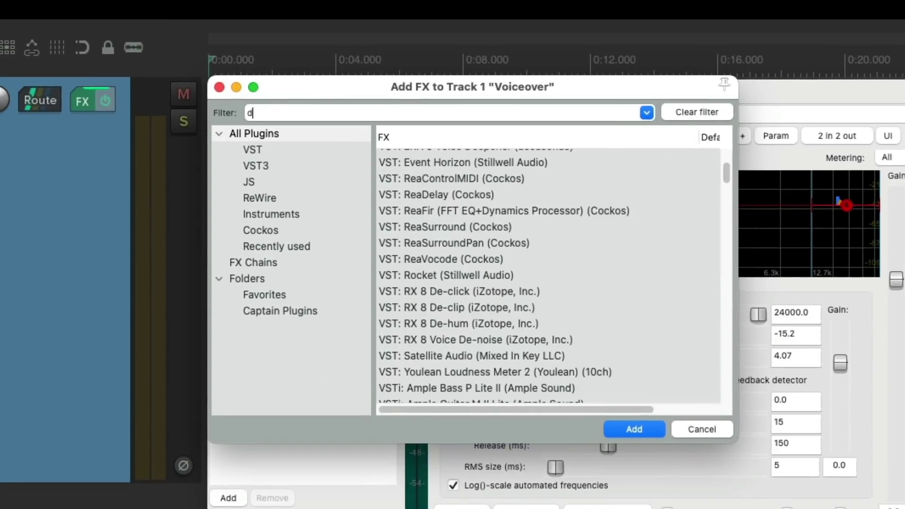
pyautogui.click(453, 200)
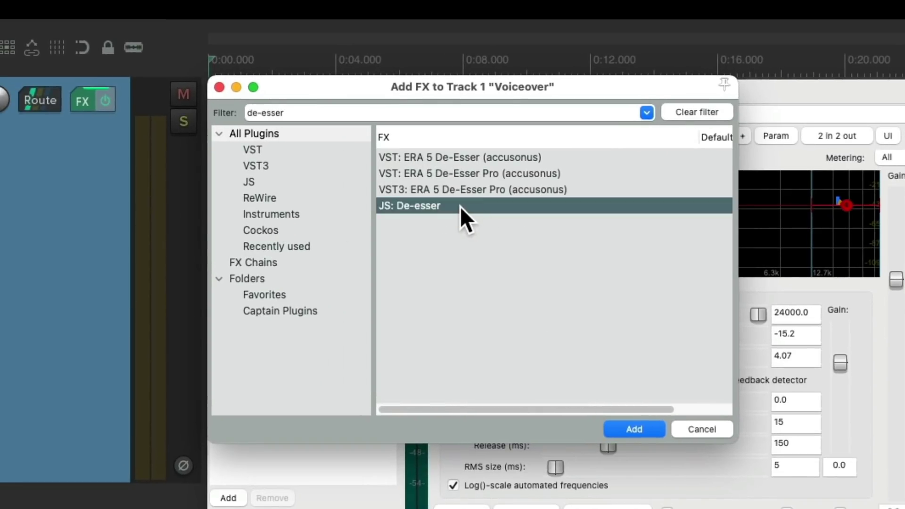
pyautogui.doubleClick(460, 206)
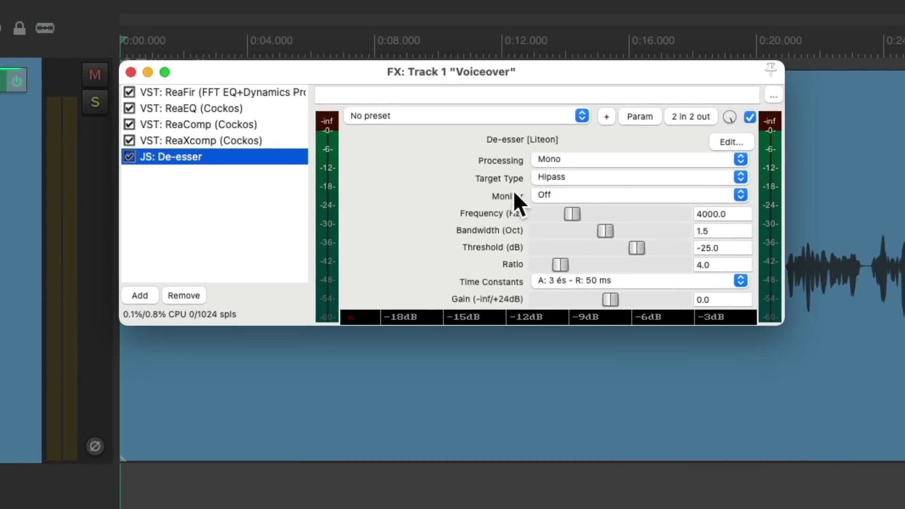
# Step: Monitor the De-esser's target signal during playback, set its frequency to 4123.0 Hz, and switch monitoring off
pyautogui.click(610, 191)
pyautogui.click(610, 205)
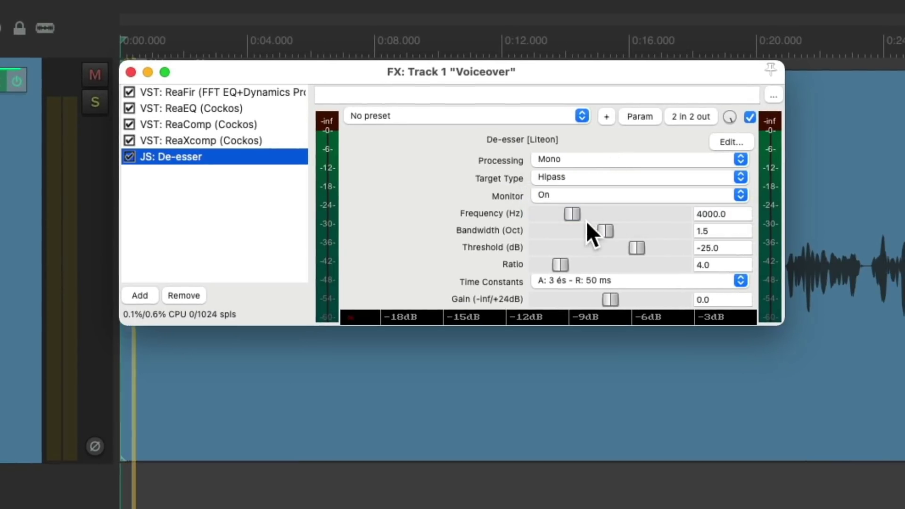
pyautogui.press('space')
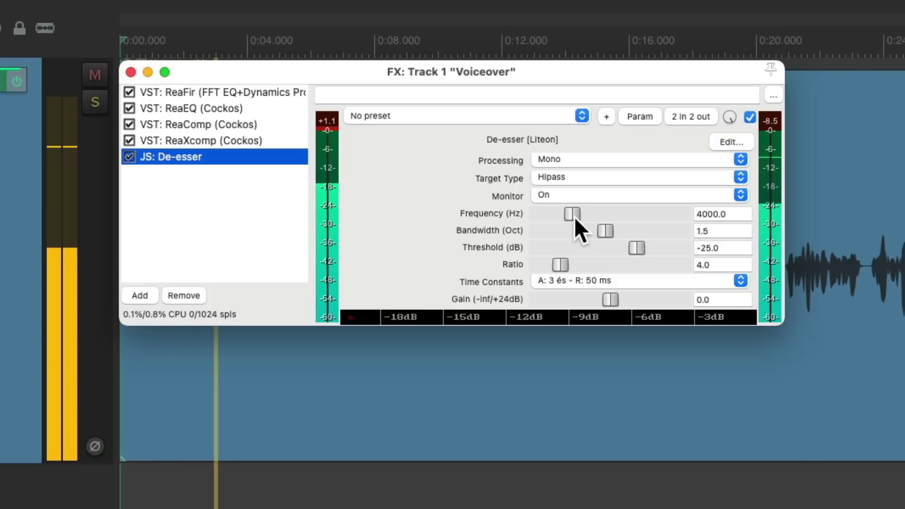
pyautogui.click(574, 217)
pyautogui.moveTo(574, 216)
pyautogui.mouseDown()
pyautogui.moveTo(644, 213)
pyautogui.moveTo(543, 219)
pyautogui.moveTo(576, 219)
pyautogui.mouseUp()
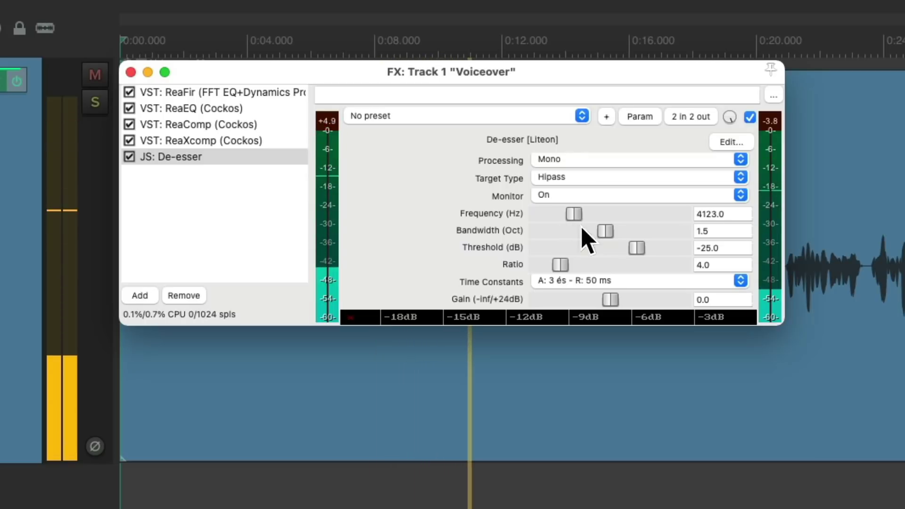
pyautogui.click(617, 195)
pyautogui.click(617, 178)
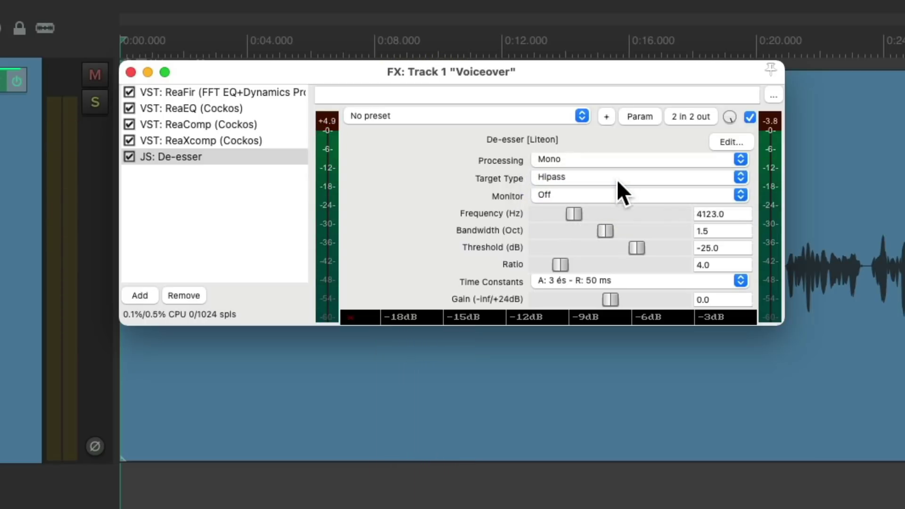
# Step: Lower the De-esser's threshold to -49.48 dB during playback, comparing it bypassed and active, and stop playback
pyautogui.moveTo(634, 248); pyautogui.dragTo(590, 257)
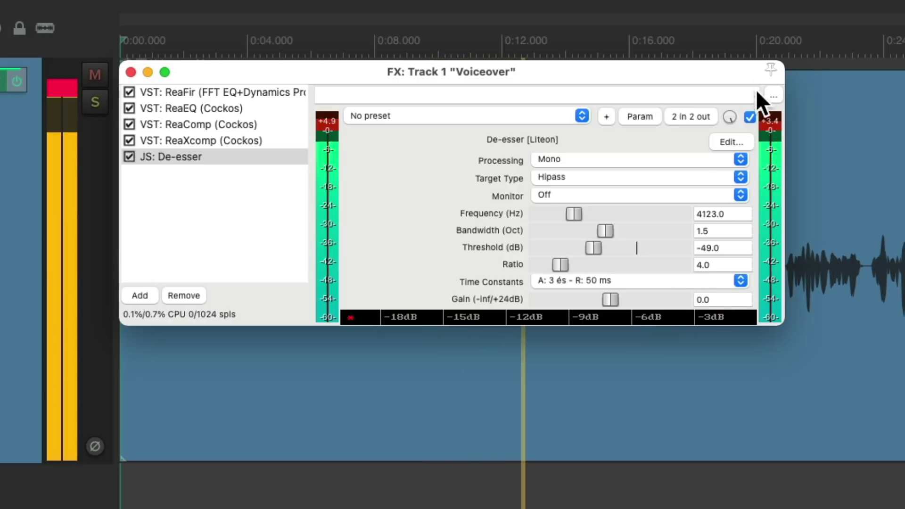
pyautogui.click(749, 116)
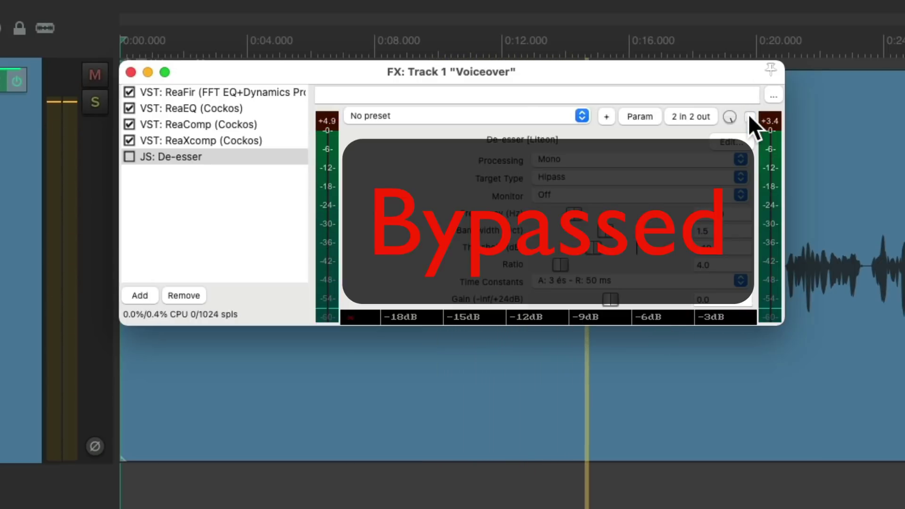
pyautogui.click(749, 116)
pyautogui.moveTo(594, 248); pyautogui.dragTo(593, 249)
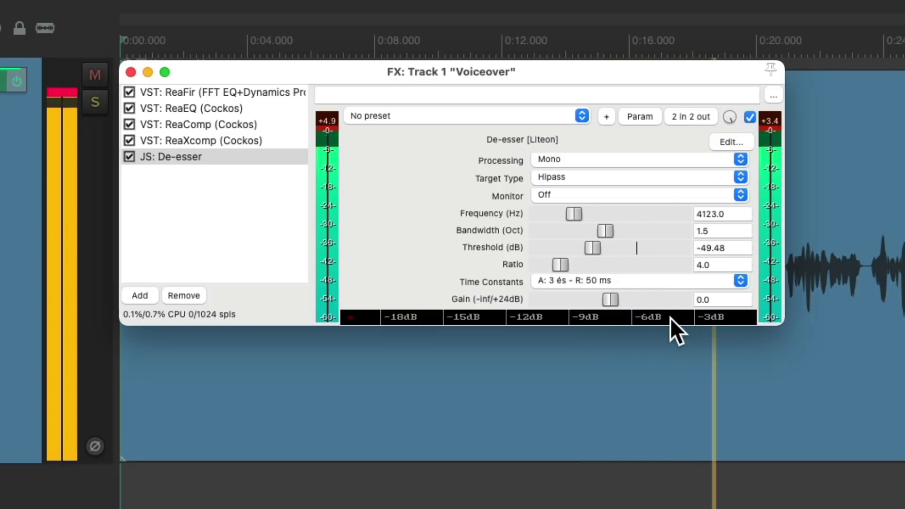
pyautogui.press('space')
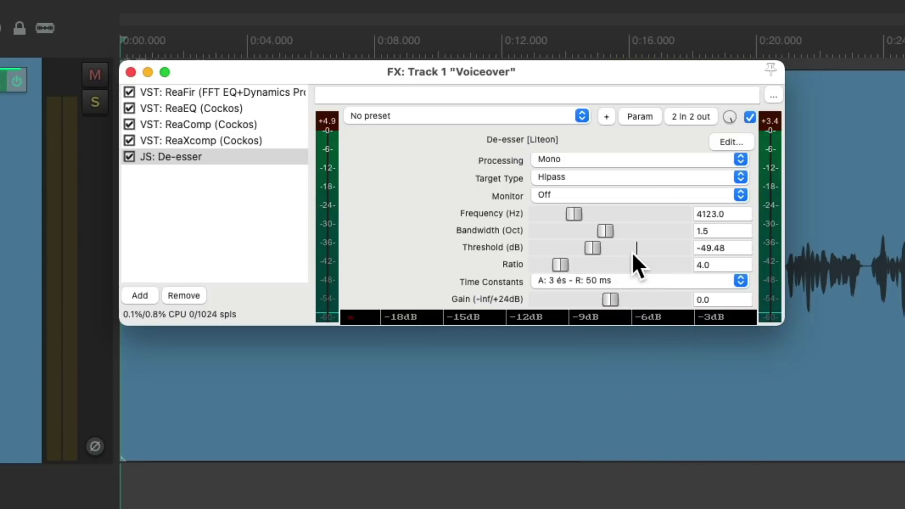
# Step: Add a second Cockos ReaEQ effect after the De-esser on the Voiceover track
pyautogui.doubleClick(229, 179)
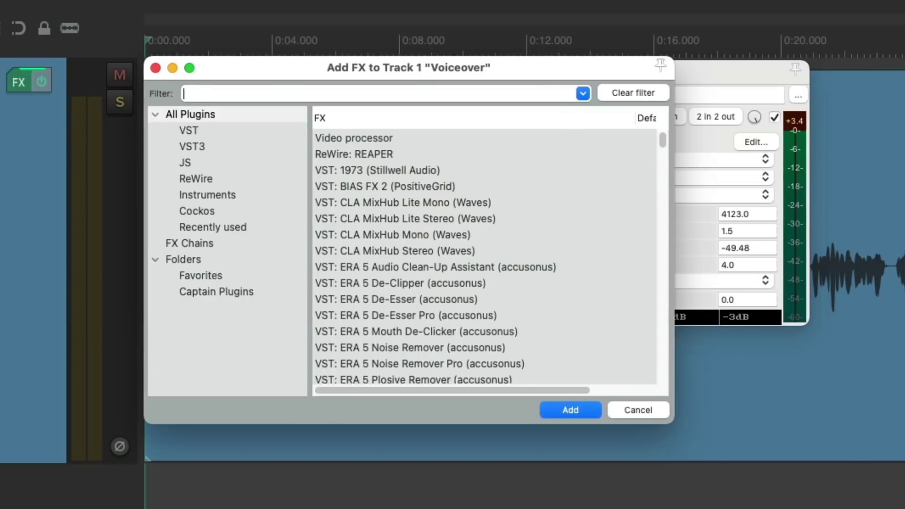
pyautogui.click(299, 213)
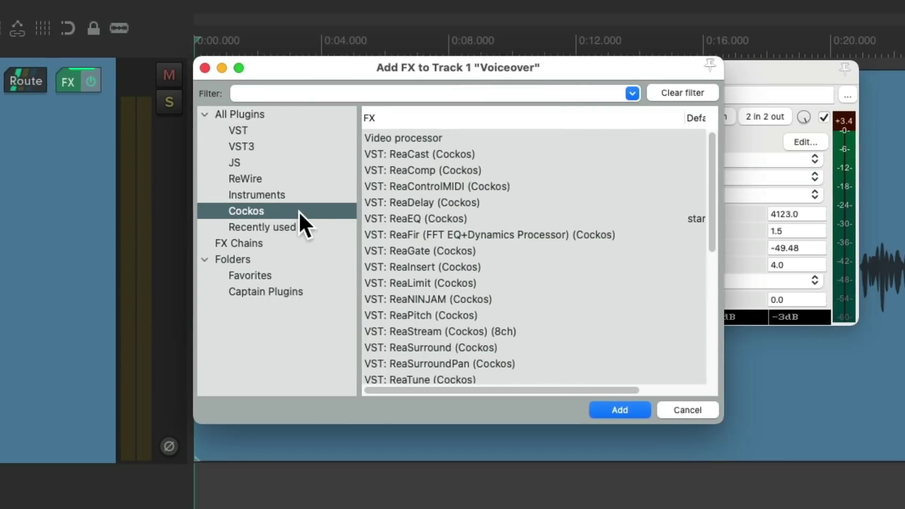
pyautogui.click(413, 219)
pyautogui.doubleClick(417, 219)
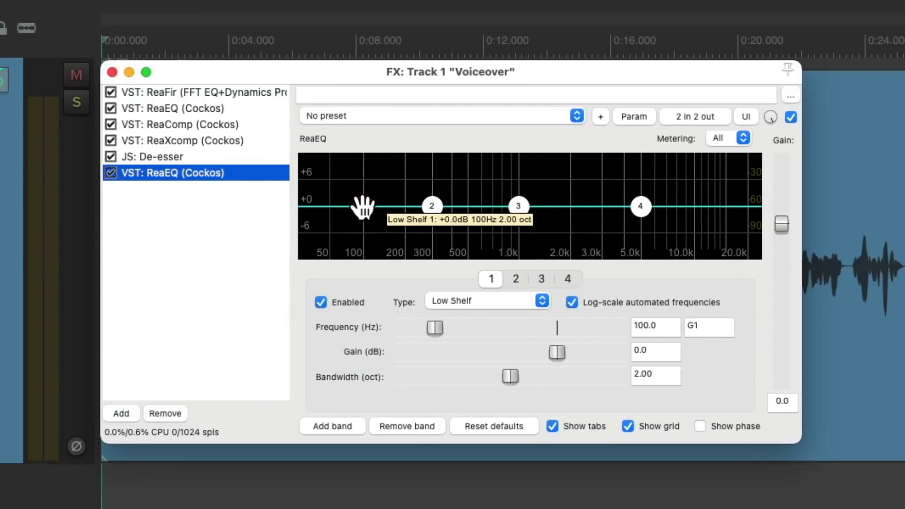
# Step: Boost the new ReaEQ's low shelf by 2.5 dB at 194.6 Hz with a 0.80 oct bandwidth, and start playback
pyautogui.moveTo(363, 208); pyautogui.dragTo(403, 196)
pyautogui.scroll(-3, 404, 176)
pyautogui.press('space')
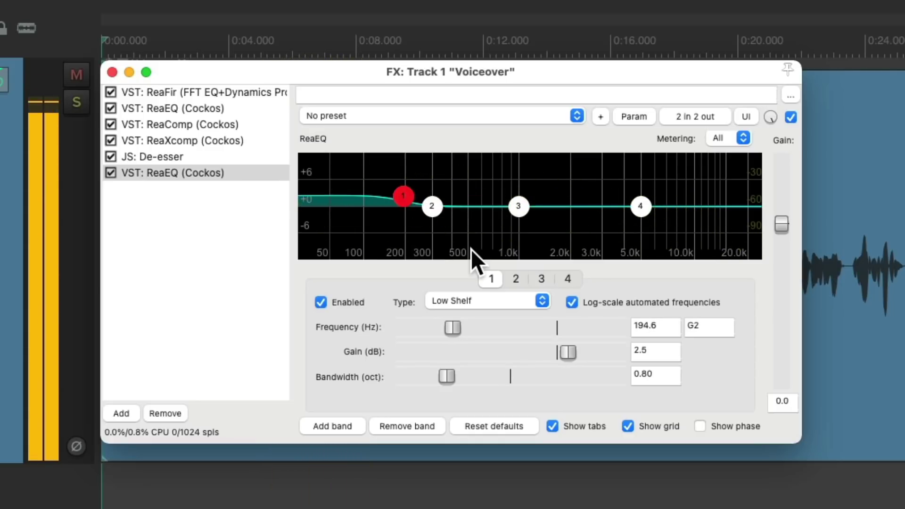
# Step: Boost ReaEQ's band 3 by 2.9 dB at 1720.5 Hz and its band 4 high shelf by about 4.4 dB near 3835 Hz
pyautogui.moveTo(519, 206); pyautogui.dragTo(555, 195)
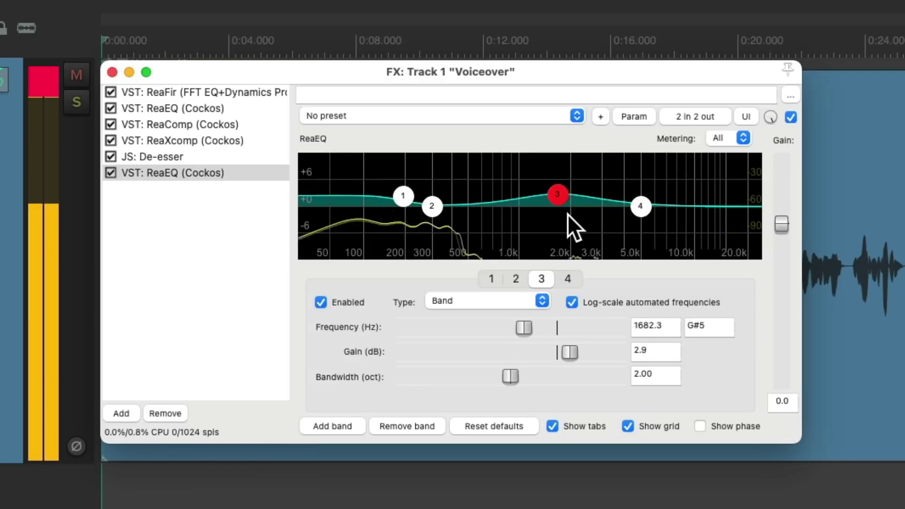
pyautogui.moveTo(637, 206); pyautogui.dragTo(622, 187)
pyautogui.moveTo(558, 196); pyautogui.dragTo(559, 196)
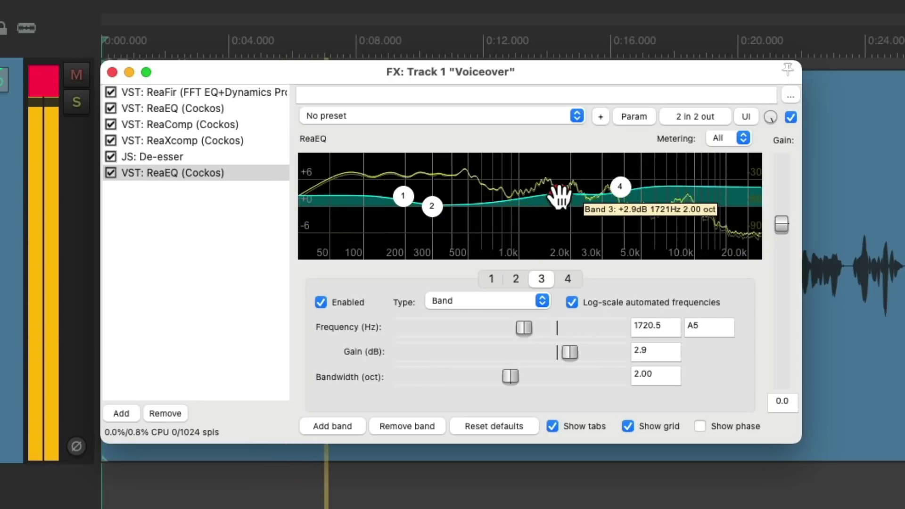
# Step: Compare the voiceover with the second ReaEQ bypassed and active, and reduce band 3's gain to 2.7 dB
pyautogui.click(790, 117)
pyautogui.click(791, 117)
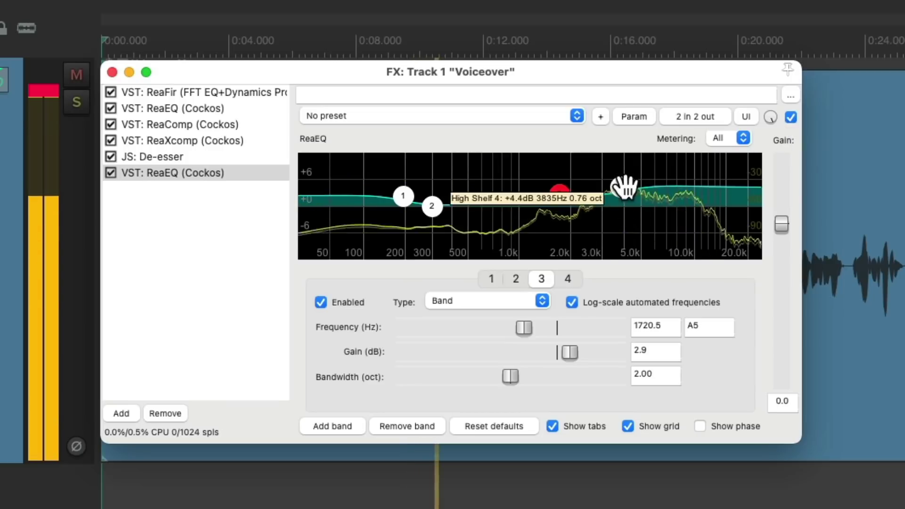
pyautogui.moveTo(619, 188); pyautogui.dragTo(566, 201)
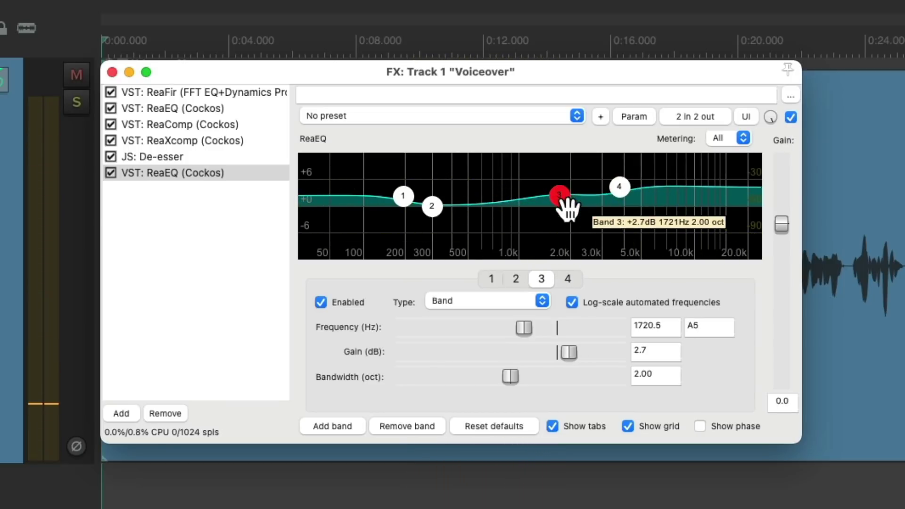
# Step: Add the Cockos ReaLimit effect after the second ReaEQ on the Voiceover track
pyautogui.doubleClick(197, 212)
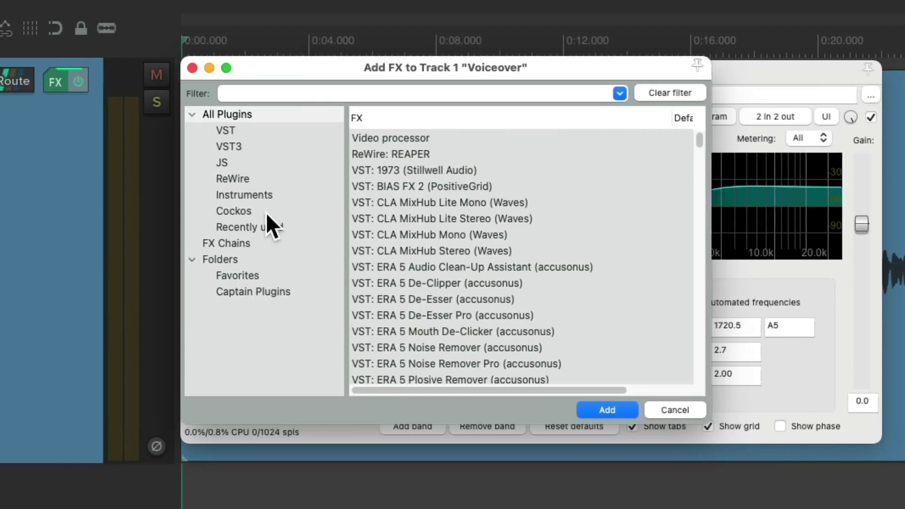
pyautogui.click(186, 213)
pyautogui.click(428, 278)
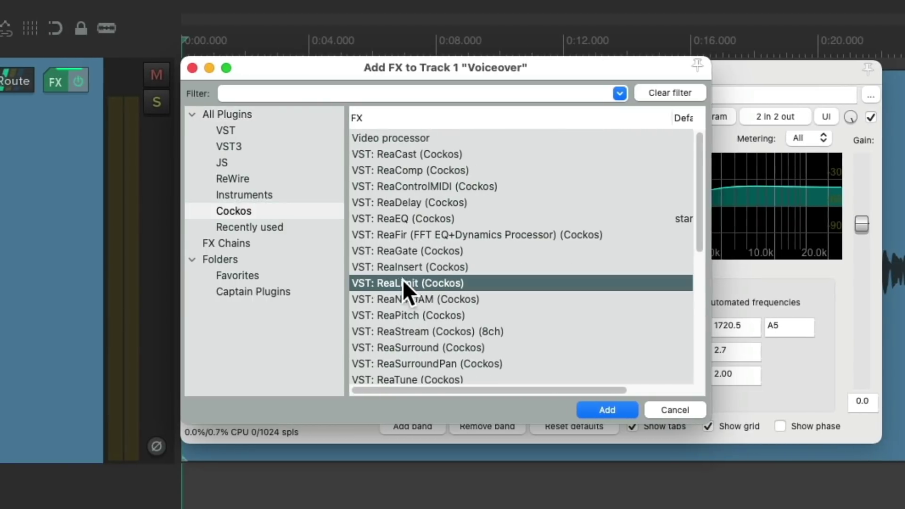
pyautogui.doubleClick(387, 285)
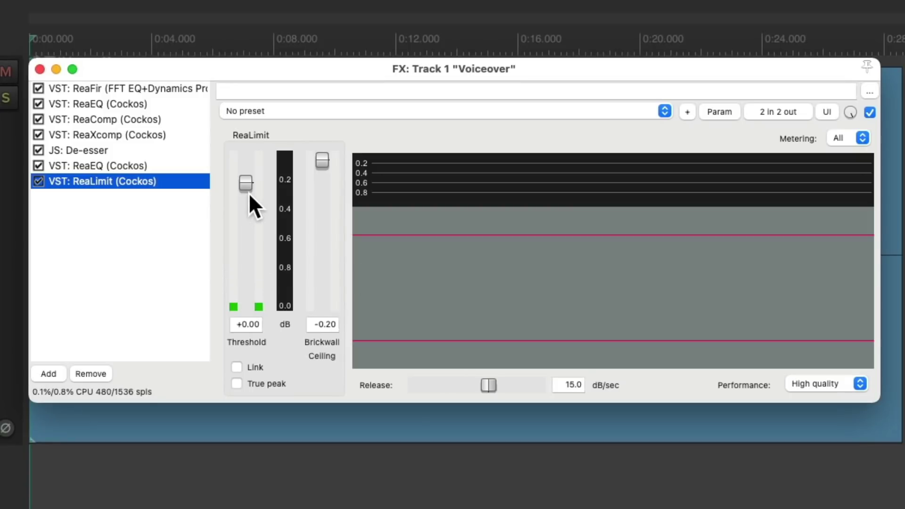
# Step: Lower ReaLimit's threshold to -2.50 dB and compare the voiceover with the limiter bypassed and active
pyautogui.moveTo(246, 186); pyautogui.dragTo(246, 189)
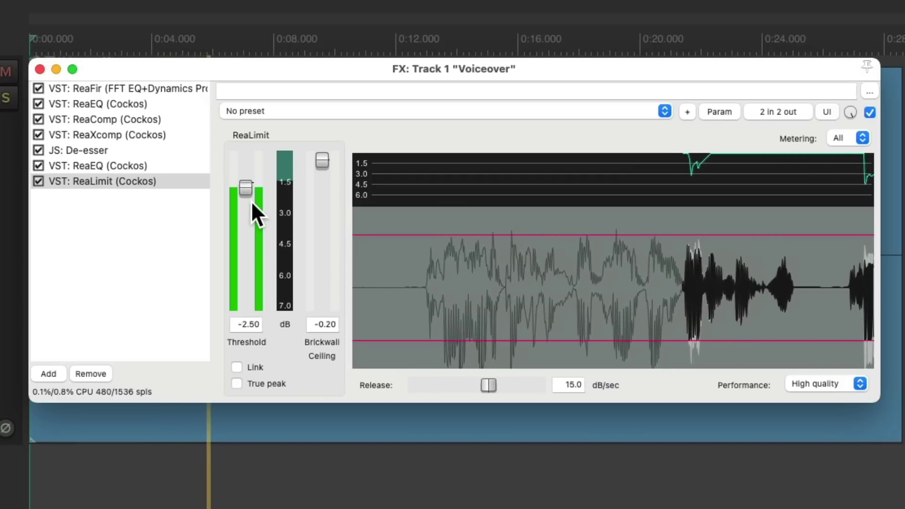
pyautogui.click(867, 112)
pyautogui.click(865, 112)
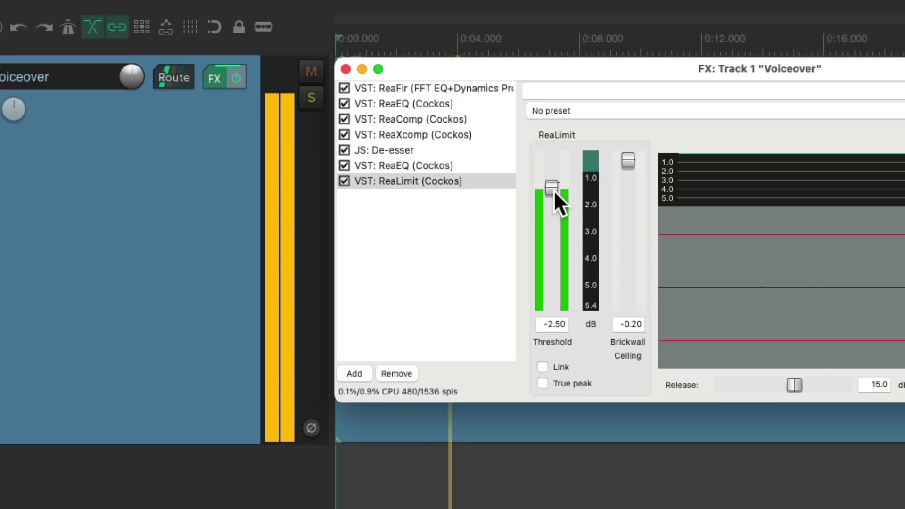
# Step: Set ReaLimit's threshold to -2.10 dB, stop playback and close the track's effects window
pyautogui.moveTo(552, 191); pyautogui.dragTo(550, 189)
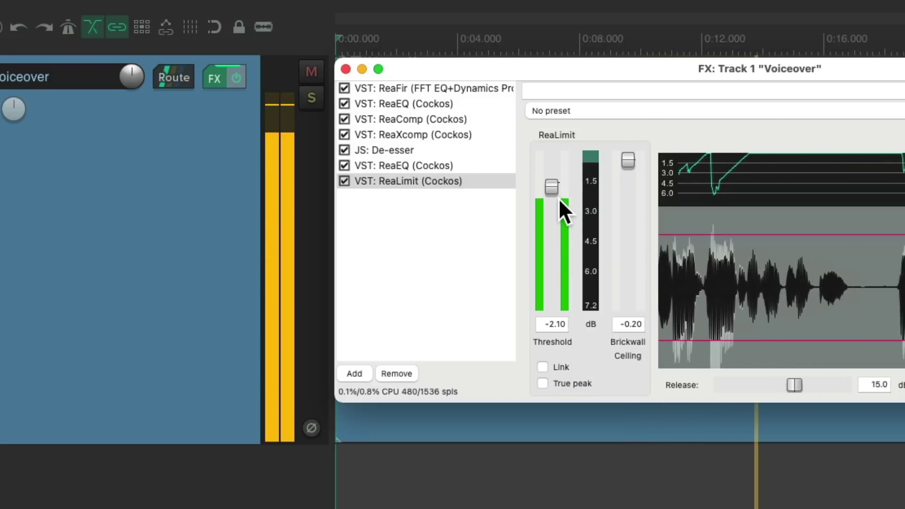
pyautogui.press('space')
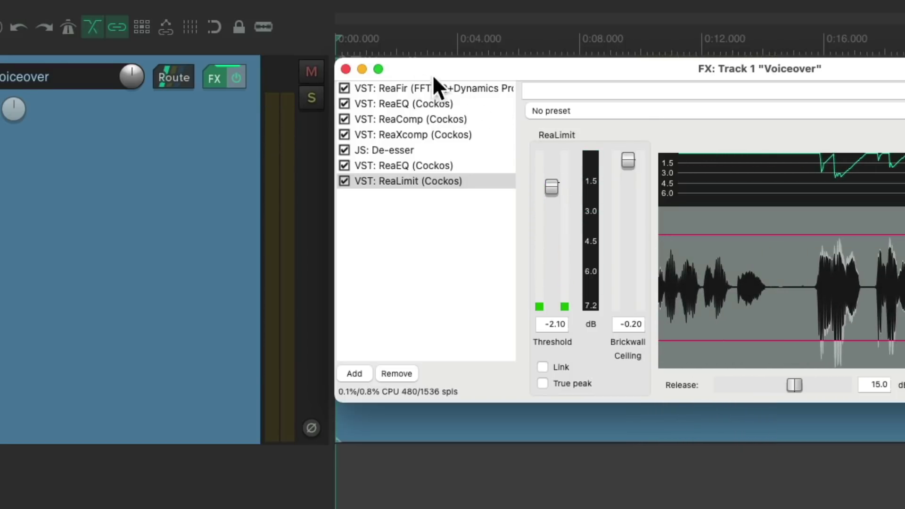
pyautogui.click(345, 68)
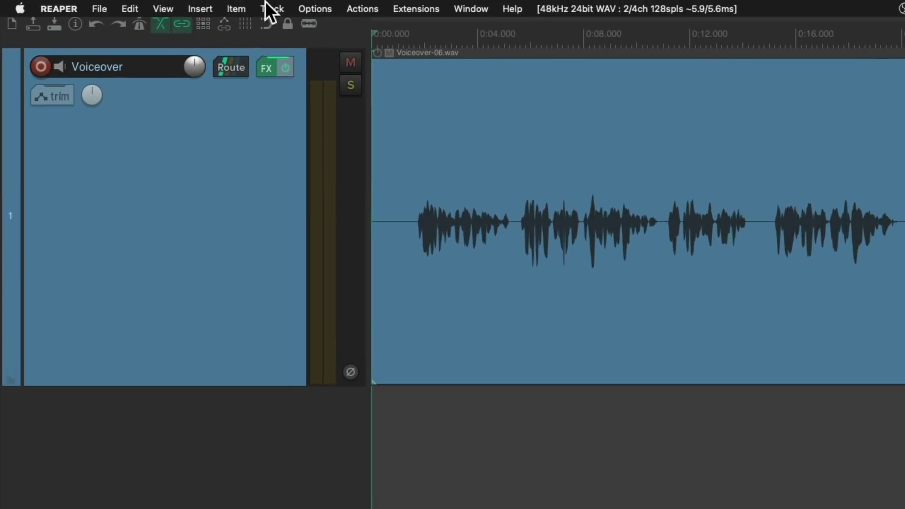
# Step: Render the entire project's master mix to Voiceover.wav with Mono channels, and show the rendered file in Finder
pyautogui.click(94, 6)
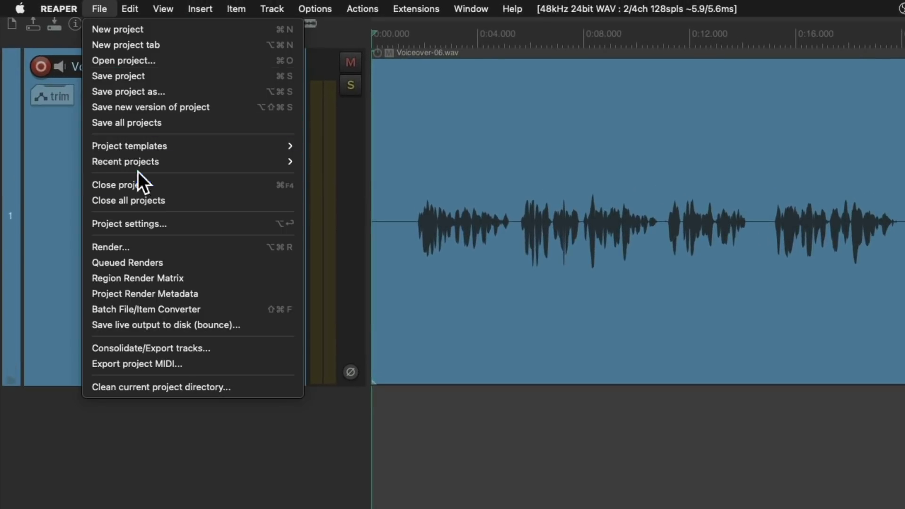
pyautogui.click(87, 252)
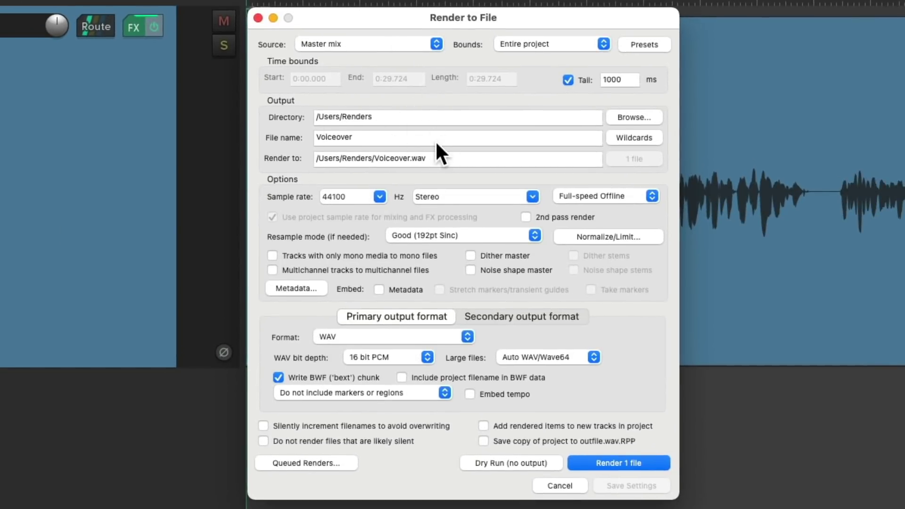
pyautogui.click(536, 193)
pyautogui.click(495, 208)
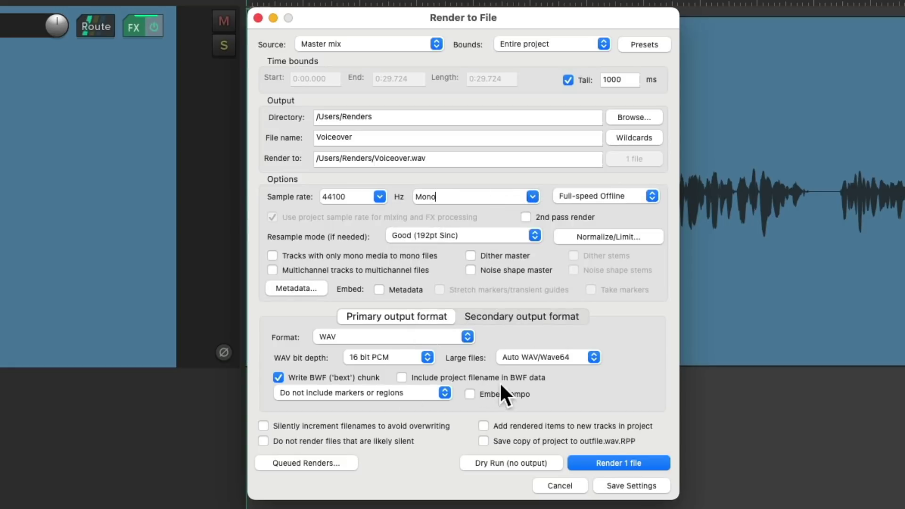
pyautogui.click(587, 463)
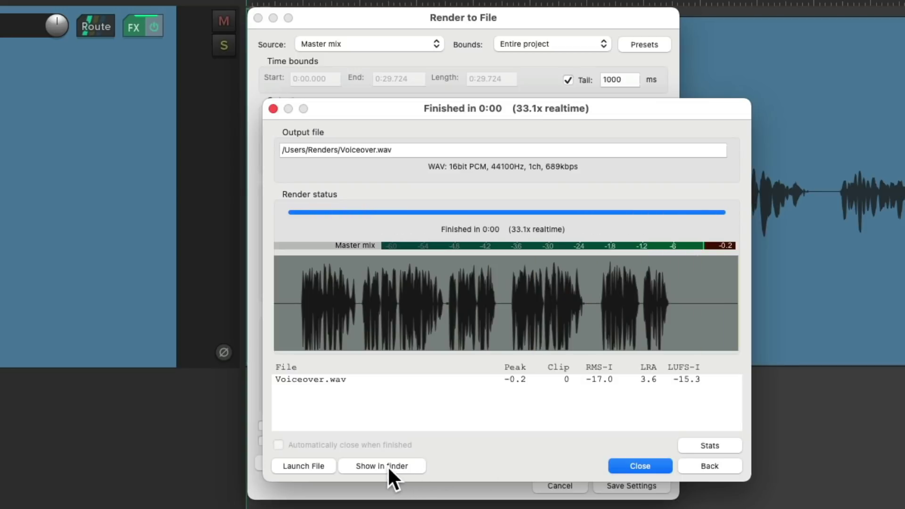
pyautogui.click(388, 466)
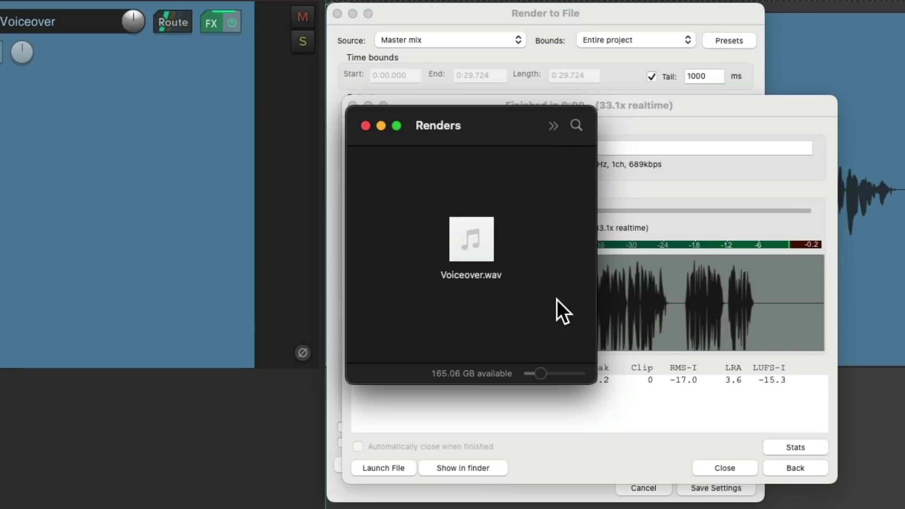